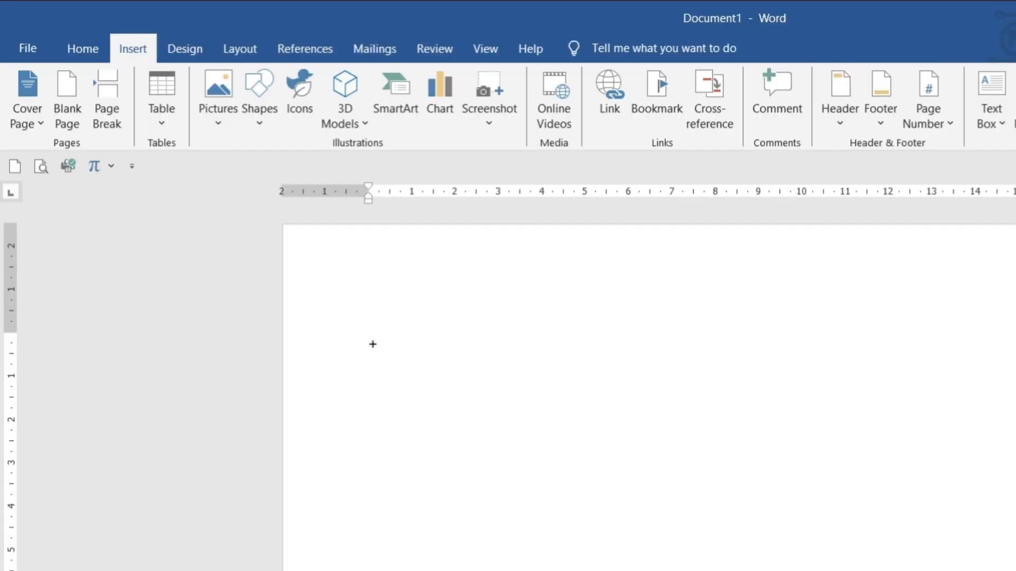
- Create a one-row, four-column table by converting a line of plus signs and hyphens
type("-----------")
type("-+")
type("-----------")
type("+-------------")
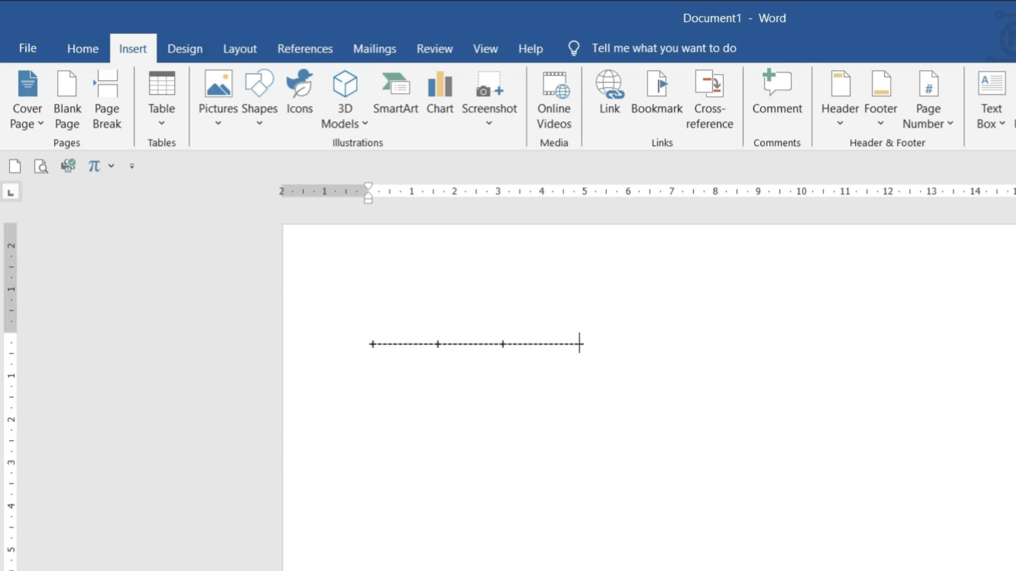
type("--+-------------+")
key("Return")
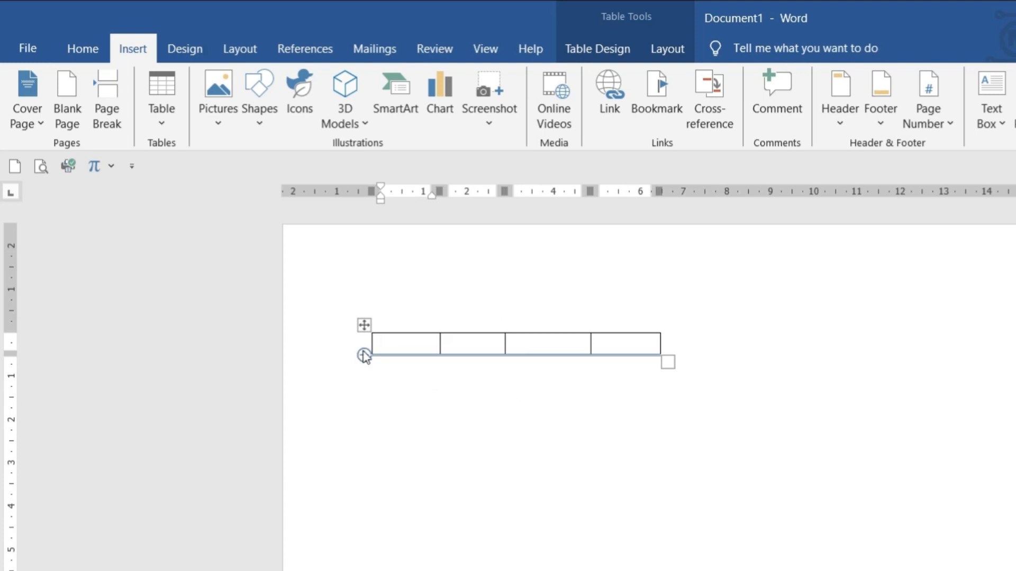
- Resize the one-row table, stretching it to about 12 cm wide with a low row
mouse_move(445, 334)
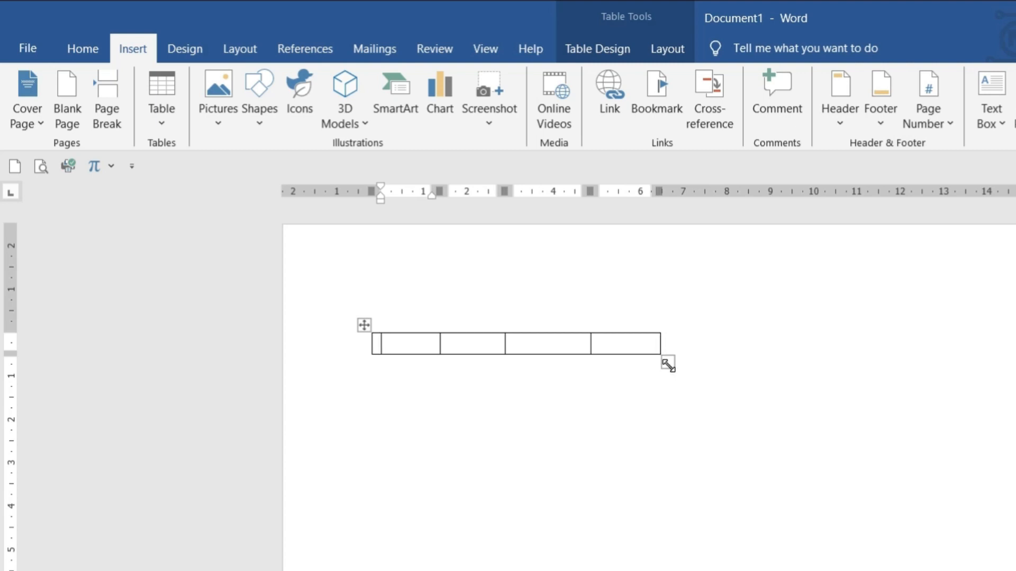
left_click_drag(668, 364, 736, 467)
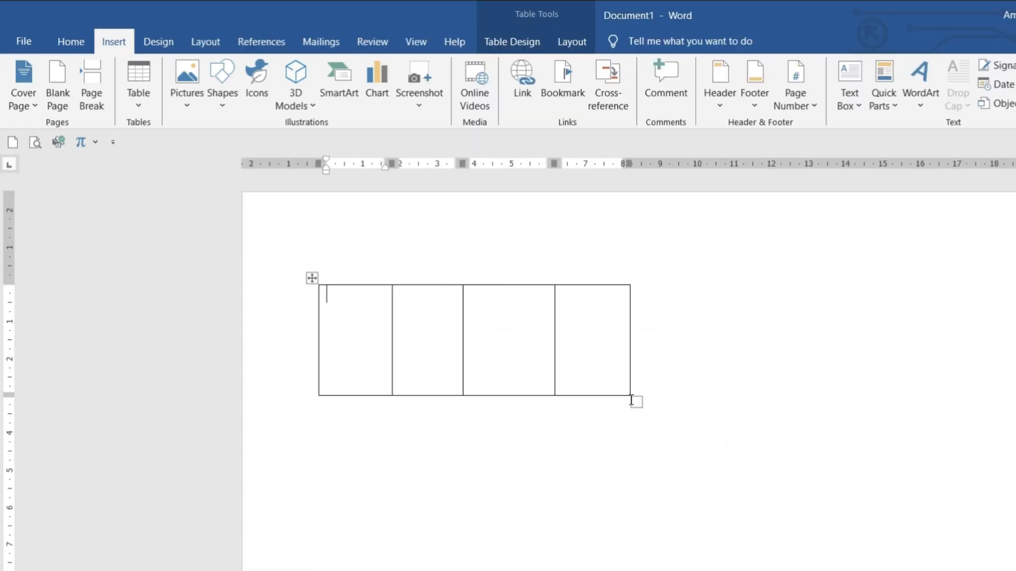
left_click_drag(637, 402, 762, 318)
- Select the whole one-row table and delete it from the document
left_click(313, 278)
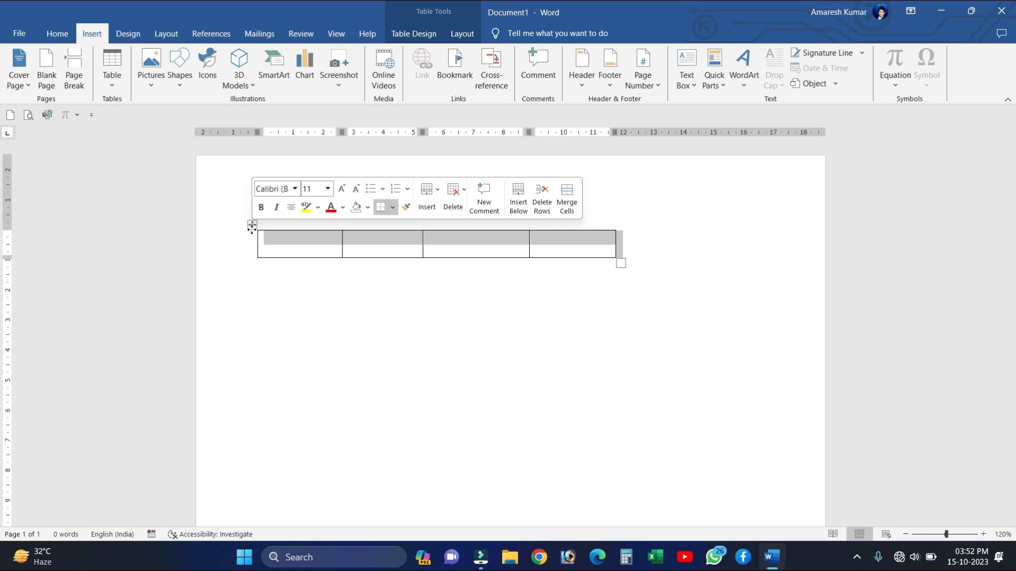
right_click(252, 227)
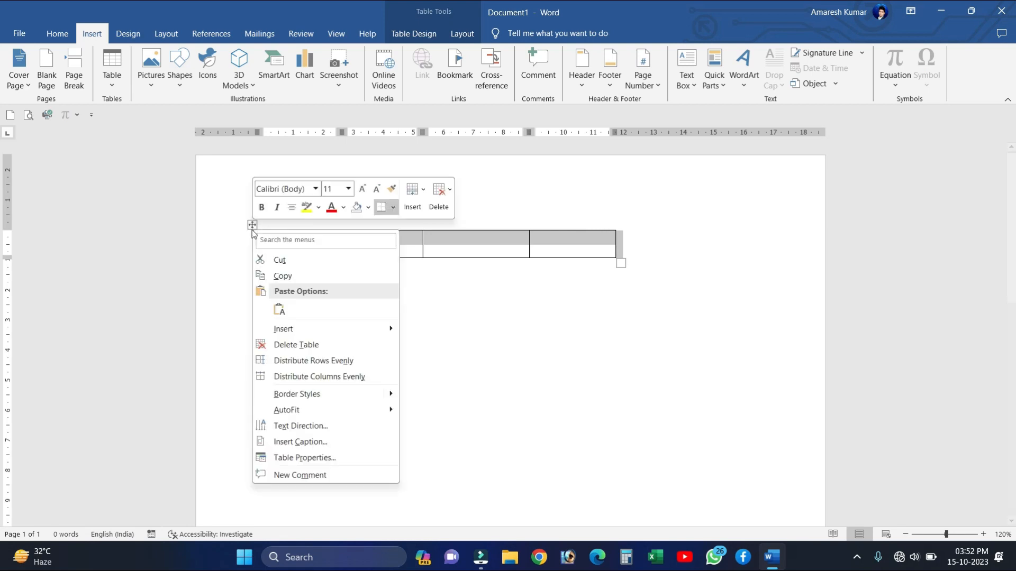
left_click(297, 345)
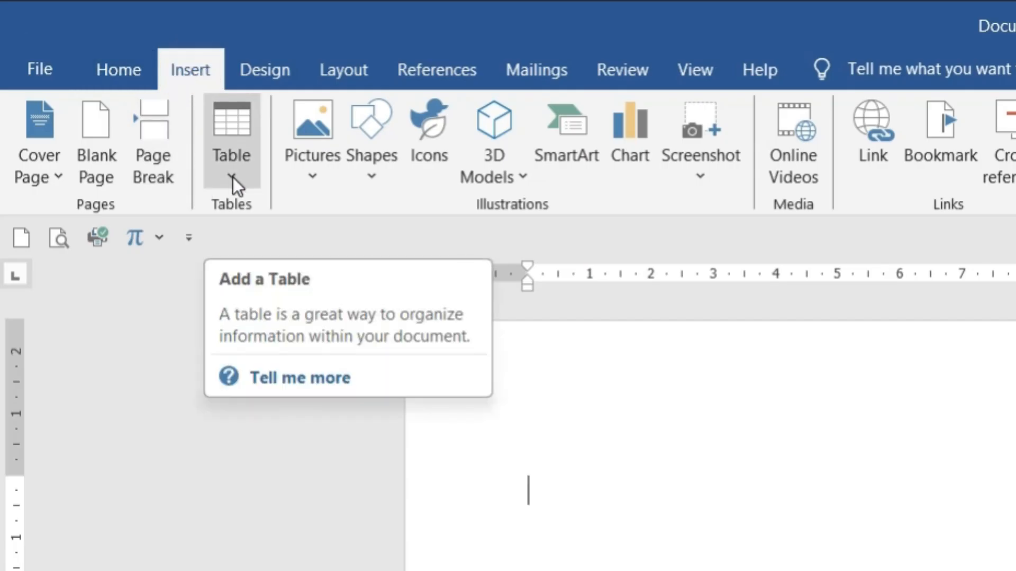
- Insert a table with 4 columns and 10 rows, using automatic fixed column width
left_click(240, 160)
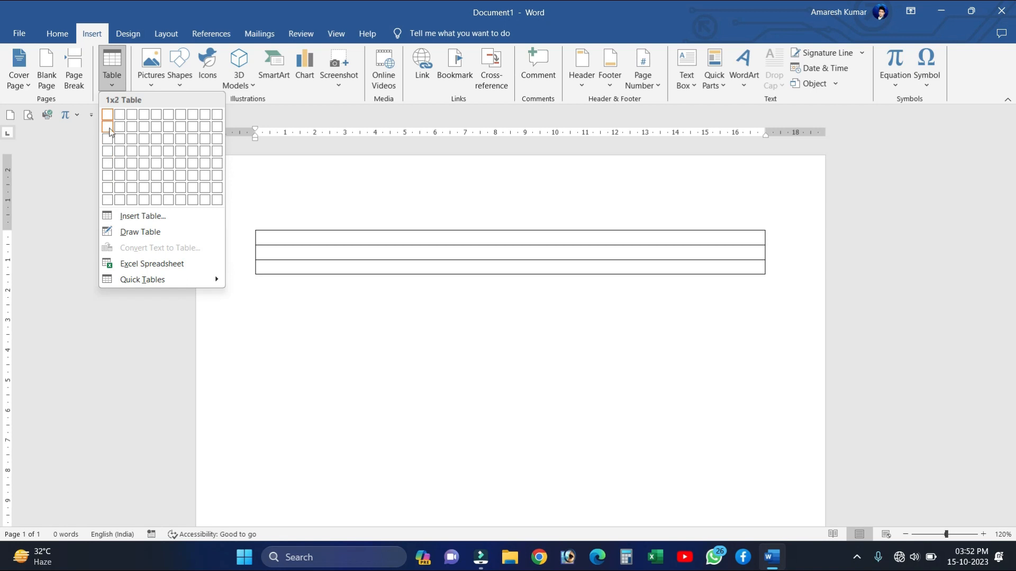
left_click(182, 115)
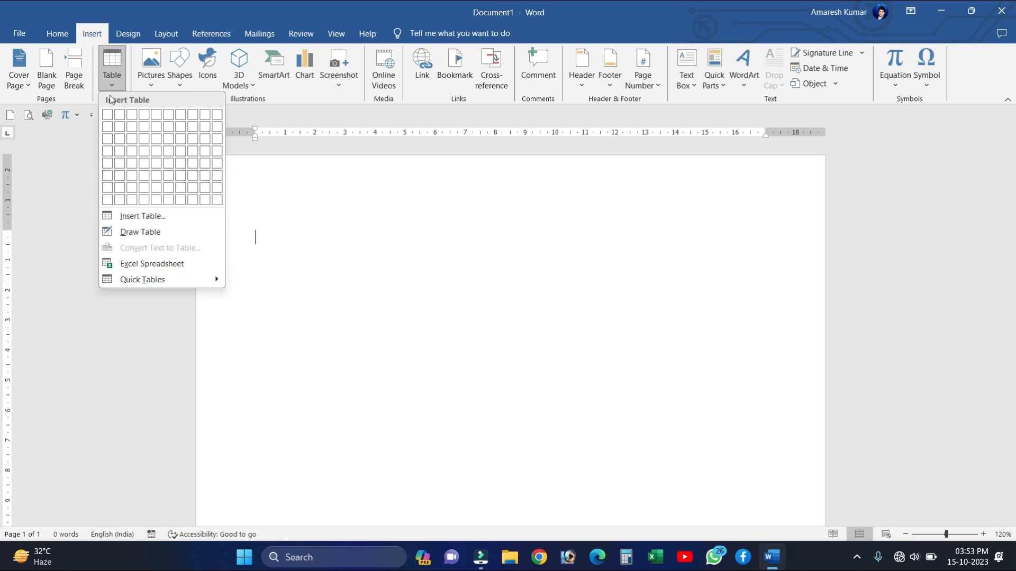
left_click(127, 217)
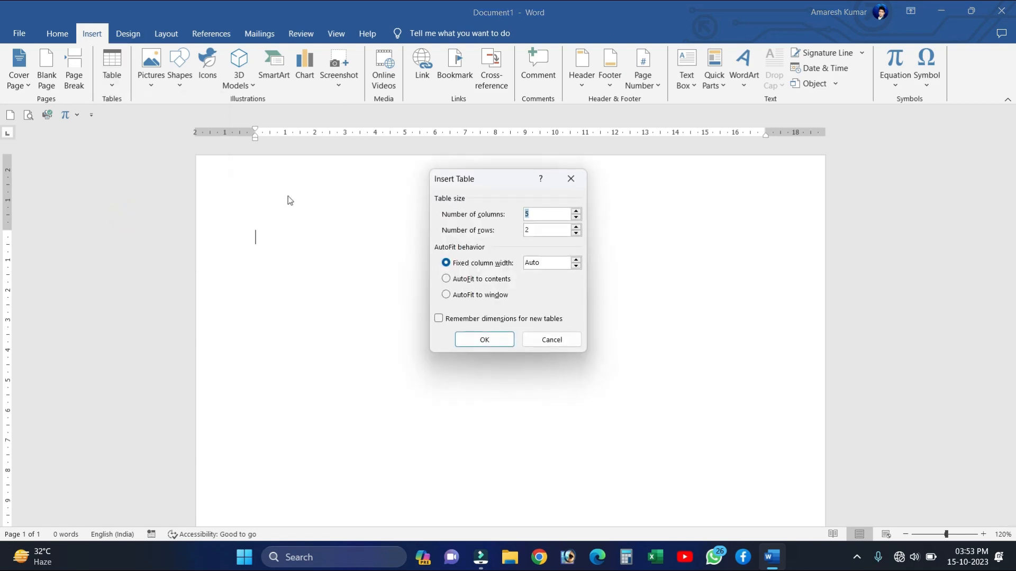
left_click_drag(509, 178, 389, 227)
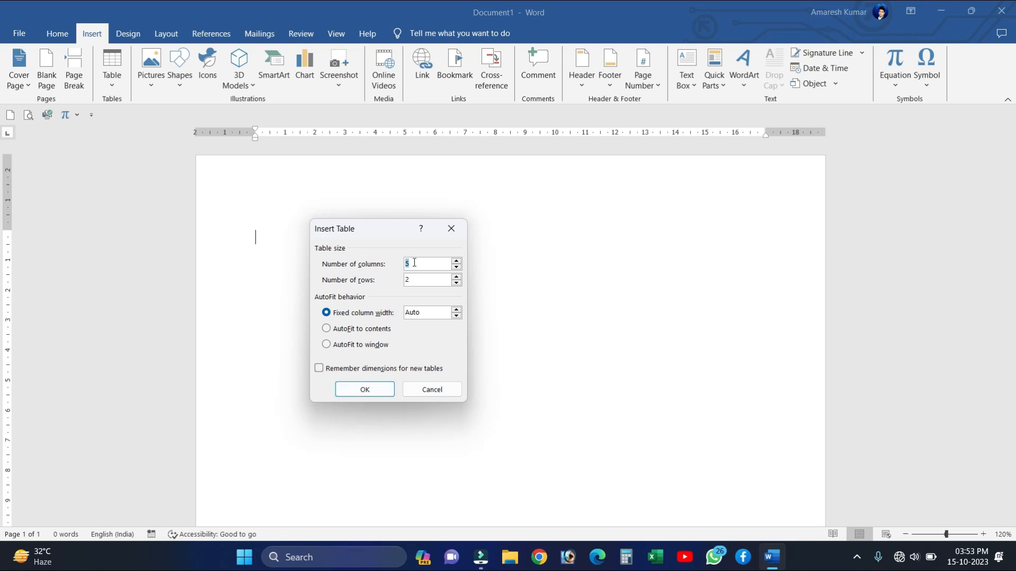
type("4")
left_click(410, 280)
key("BackSpace")
type("10")
left_click(371, 390)
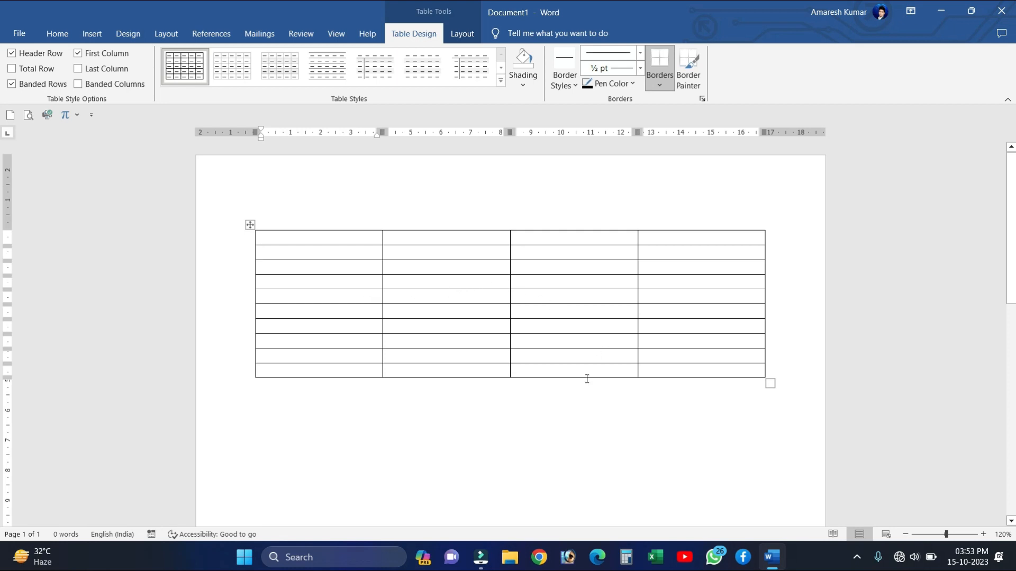
- Examine the table design and layout options offered when the cursor is inside the table compared with outside it
left_click(423, 301)
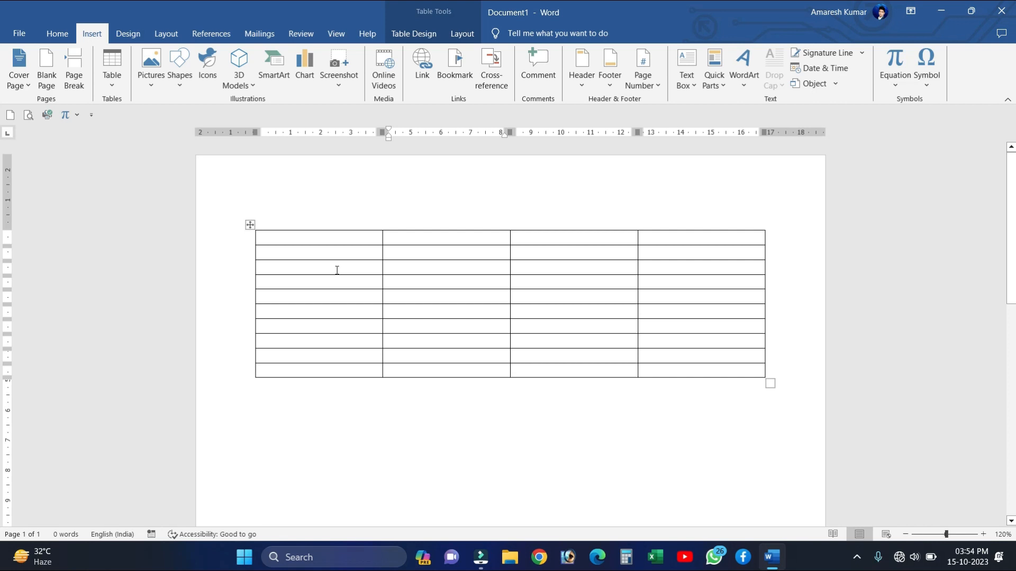
left_click(287, 250)
left_click(380, 310)
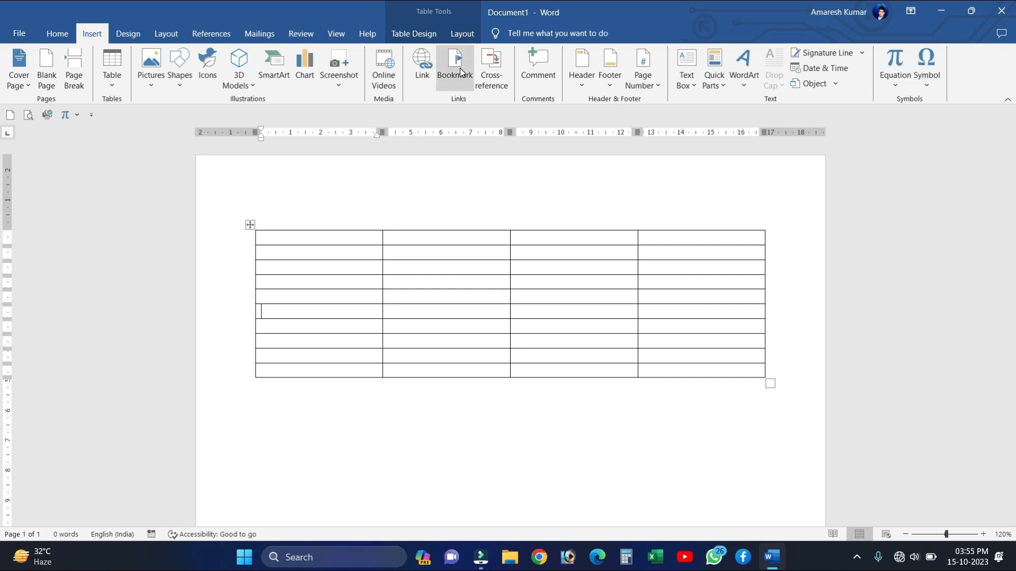
left_click(412, 33)
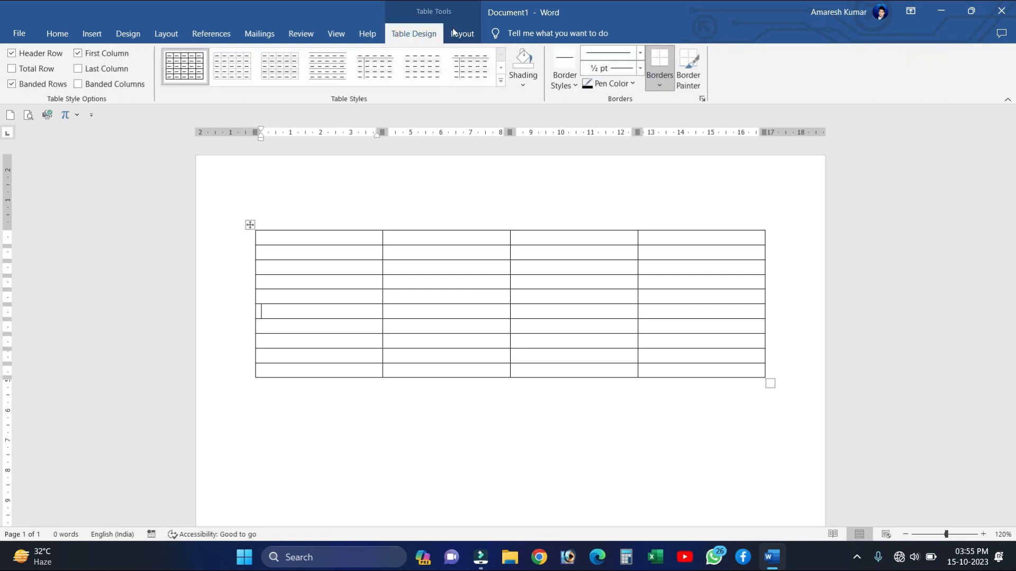
left_click(464, 35)
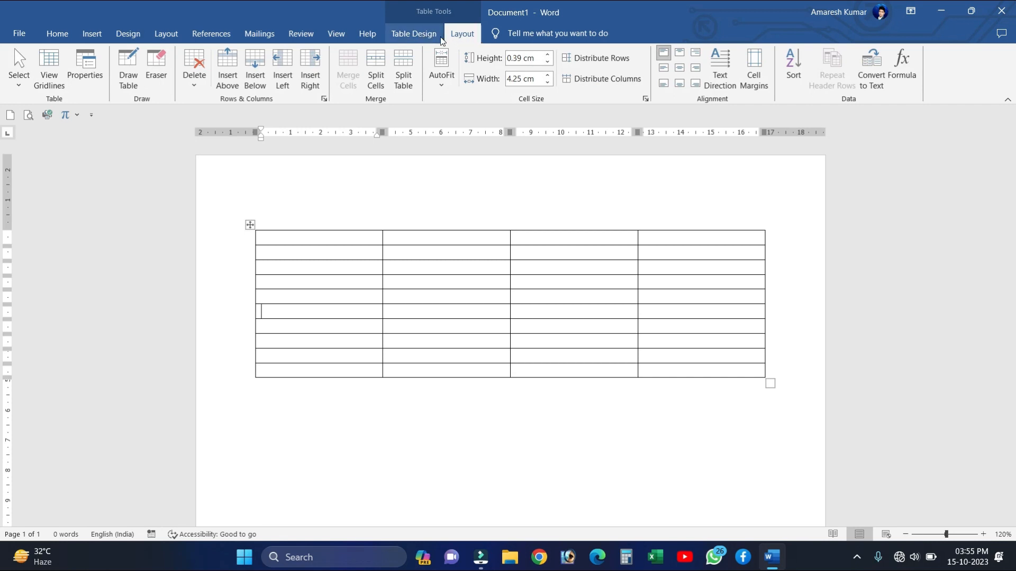
left_click(323, 438)
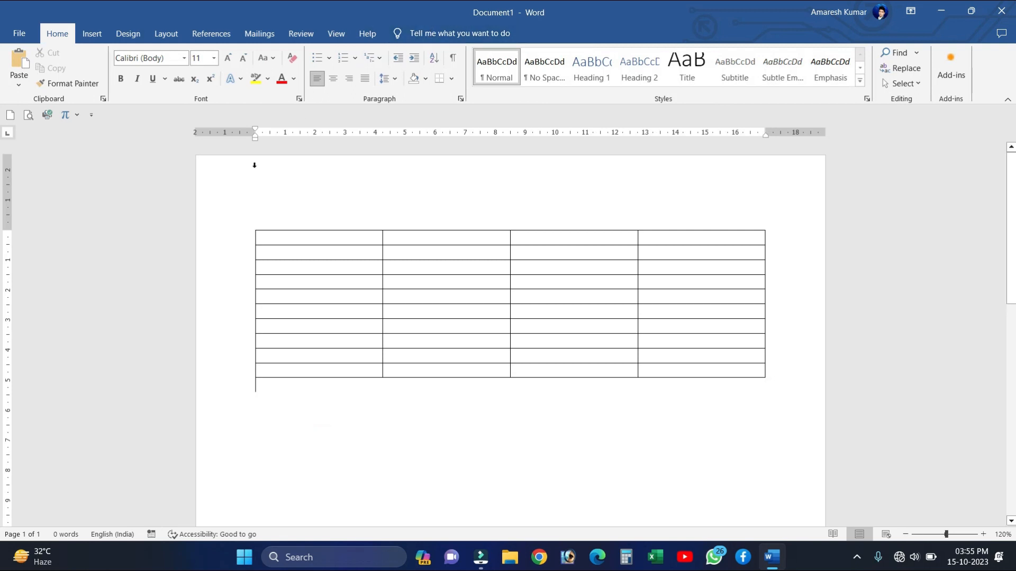
left_click(277, 258)
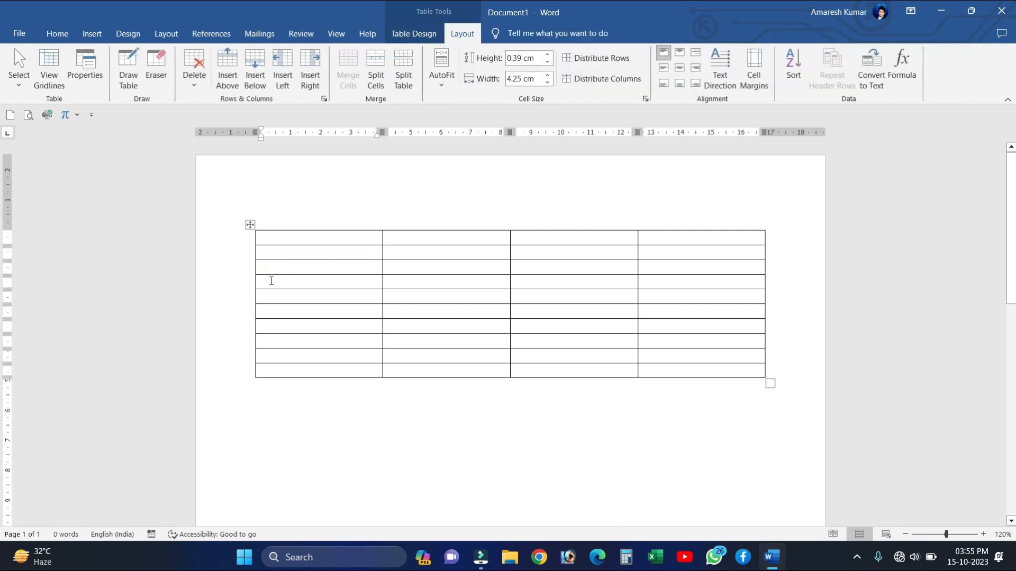
- Apply the Grid Table 5 Dark - Accent 1 style to the table
left_click(424, 41)
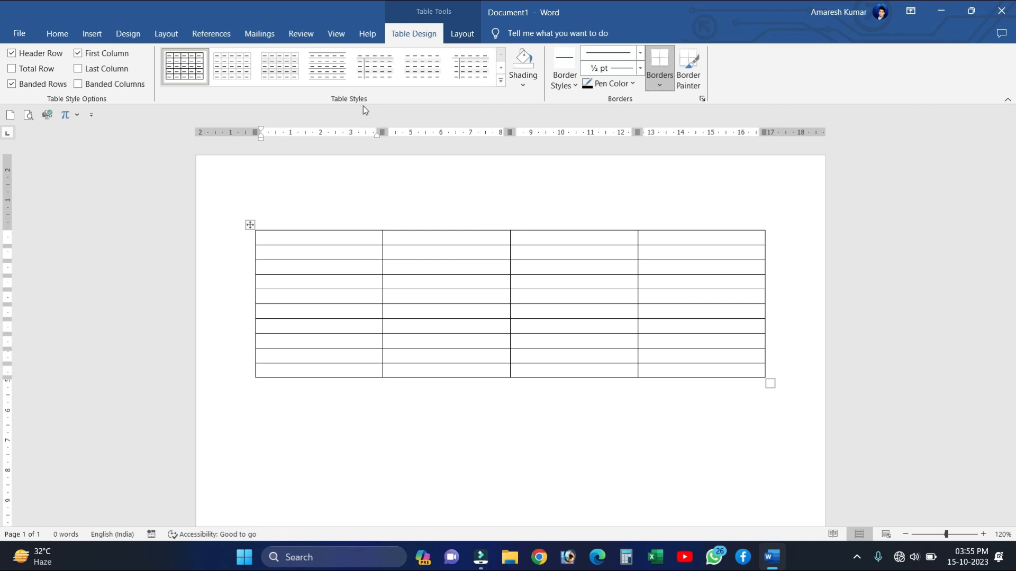
left_click(501, 80)
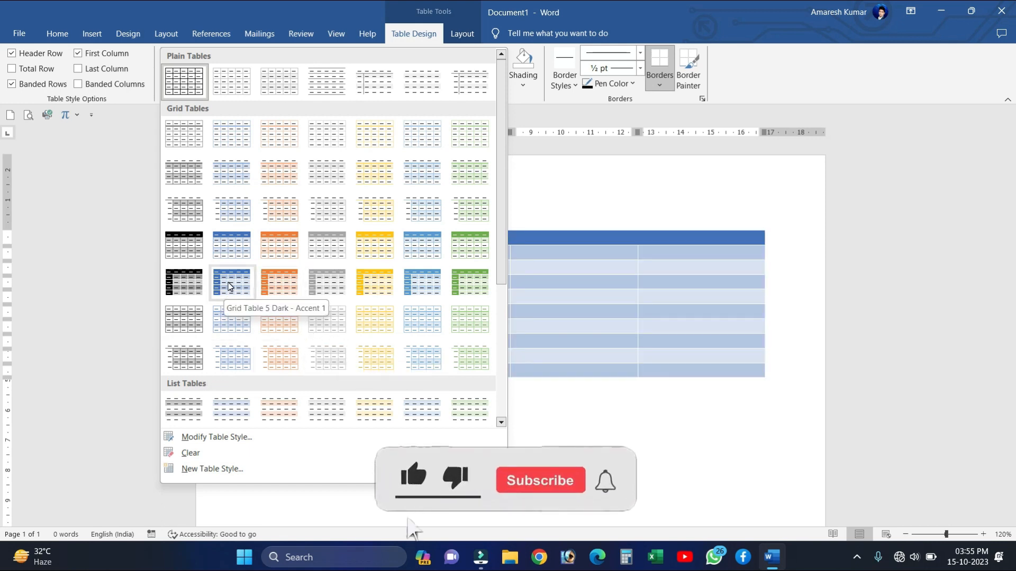
left_click(228, 290)
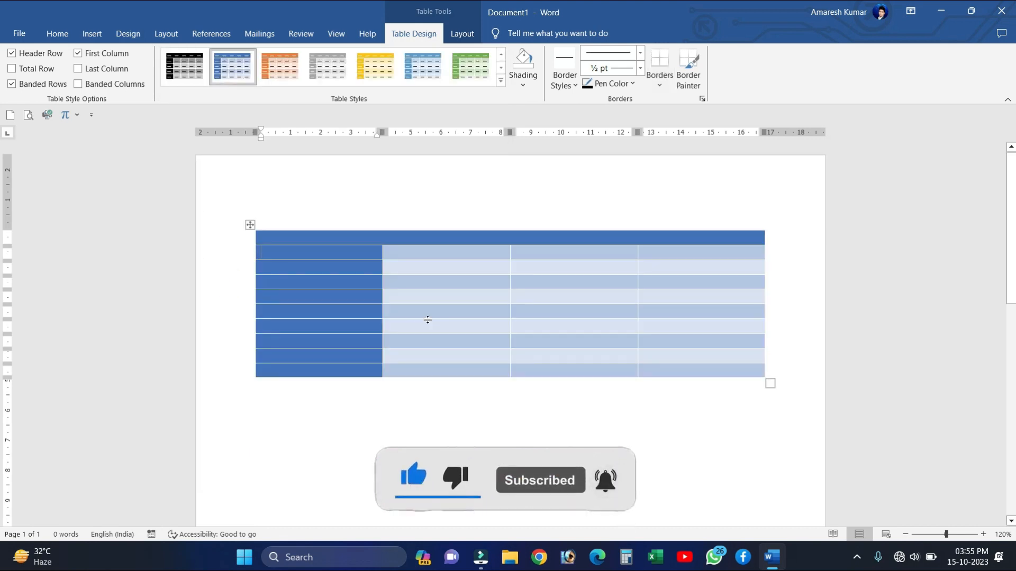
- Start a new custom table style and name it ABCD
left_click(501, 80)
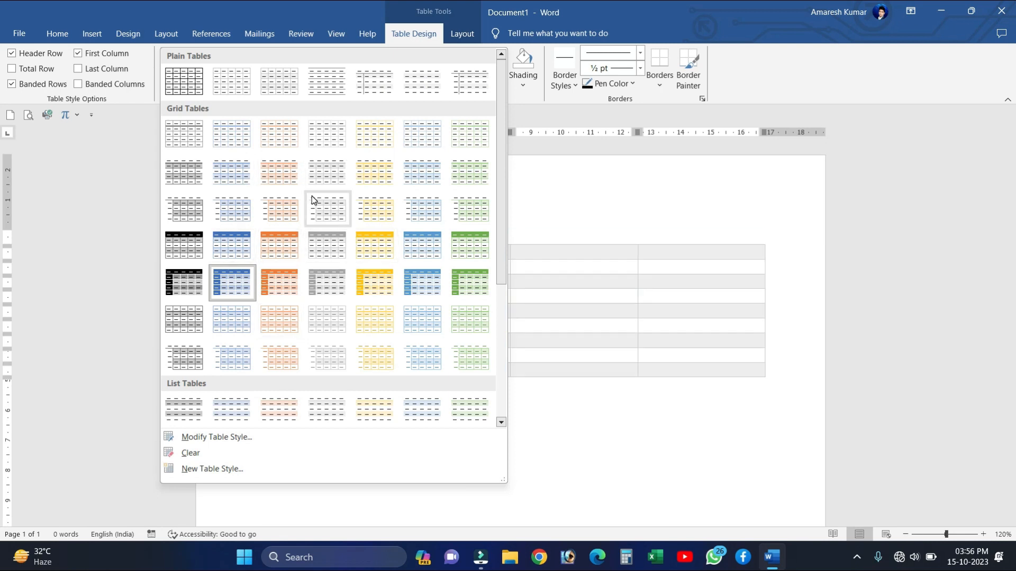
left_click(211, 469)
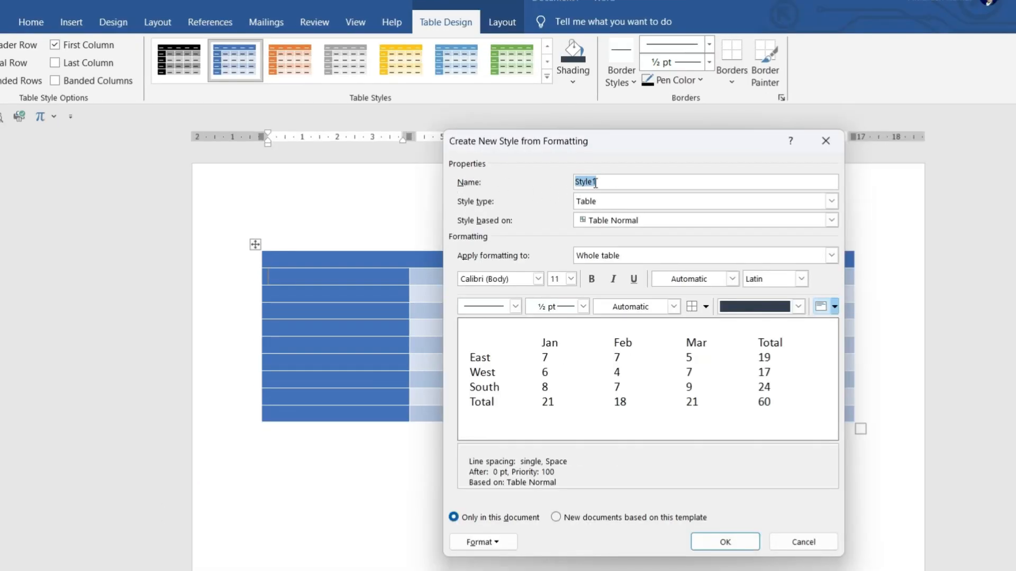
key("BackSpace")
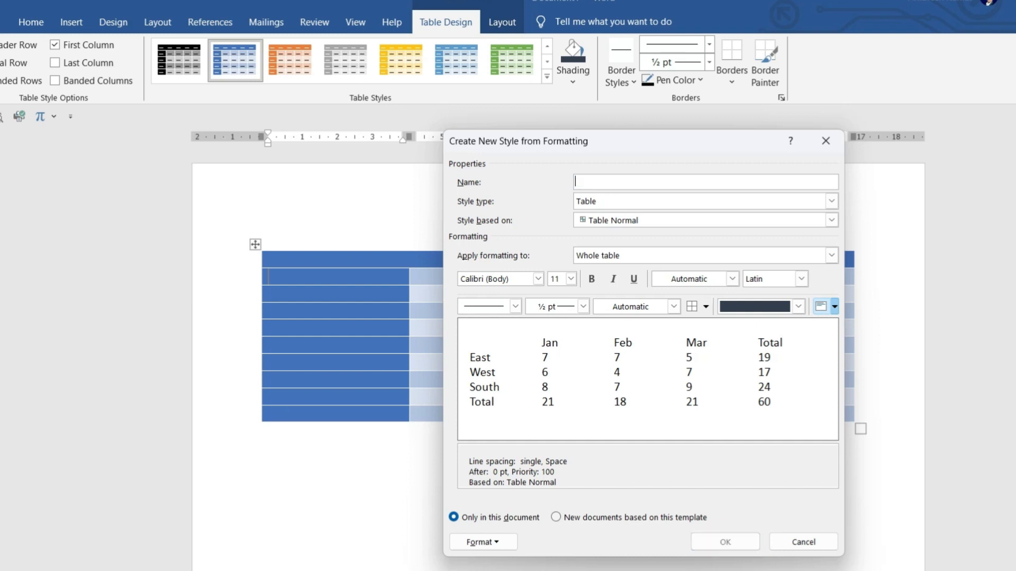
type("ABCD")
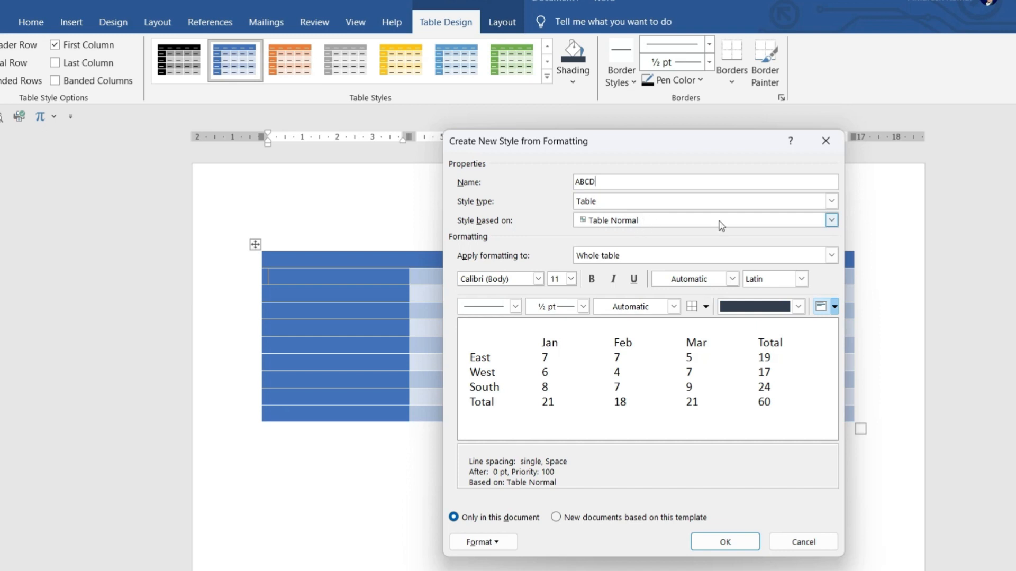
- Try Table Grid 2, Table Grid 3, Table Grid 6, Table List 5 and Table List 7 as the base for the ABCD style
left_click(740, 220)
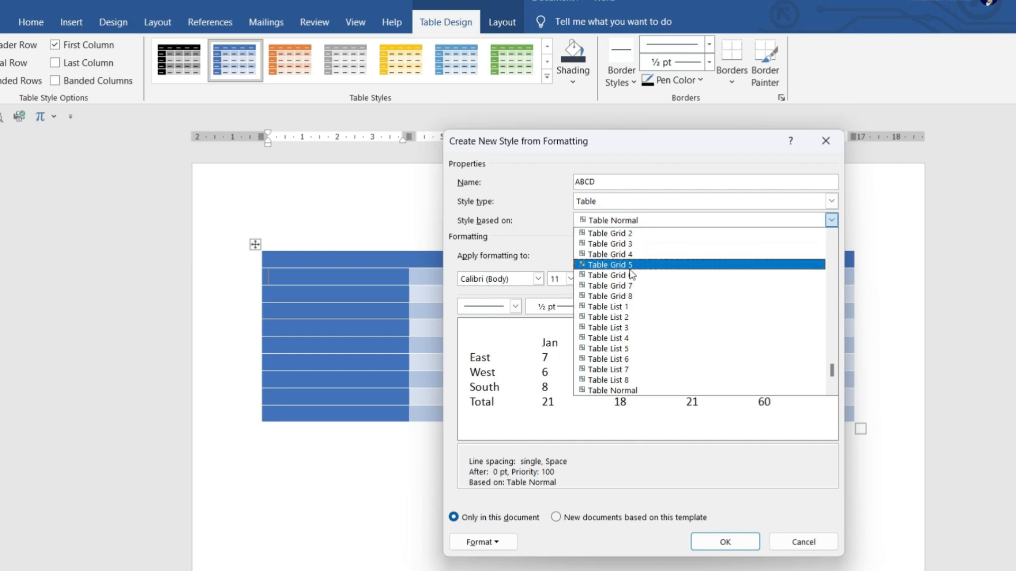
left_click(620, 232)
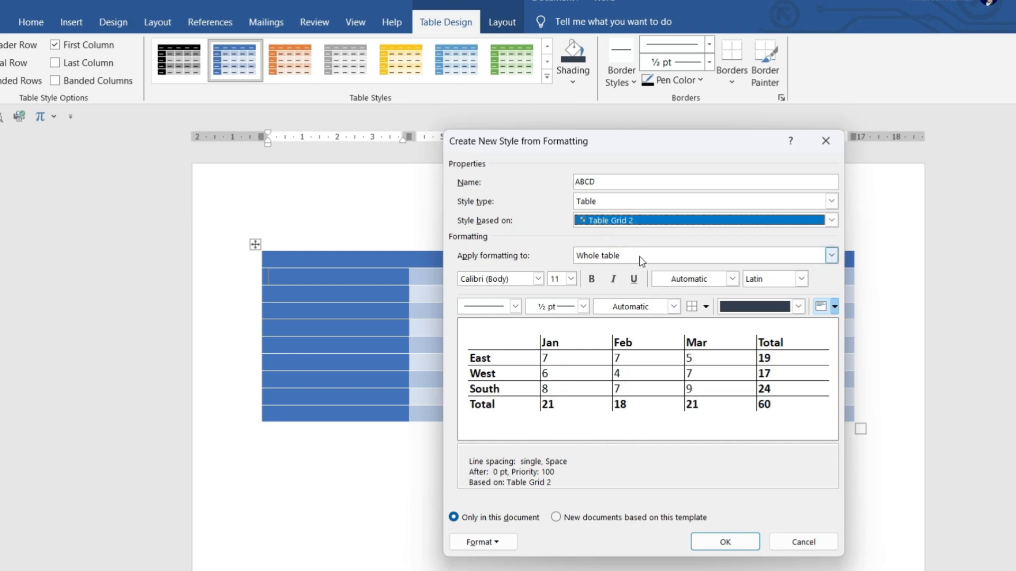
left_click(629, 224)
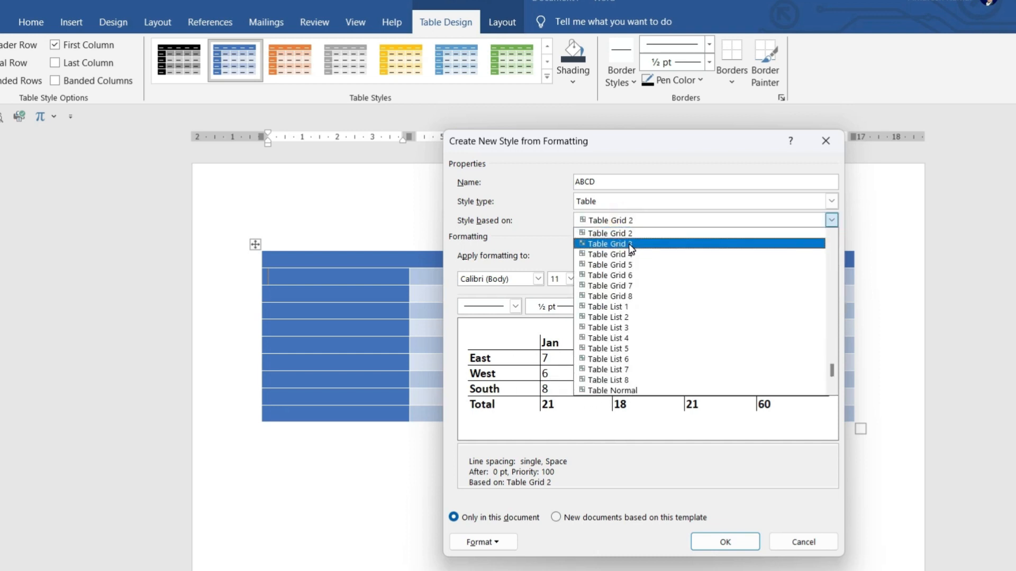
left_click(629, 244)
left_click(630, 220)
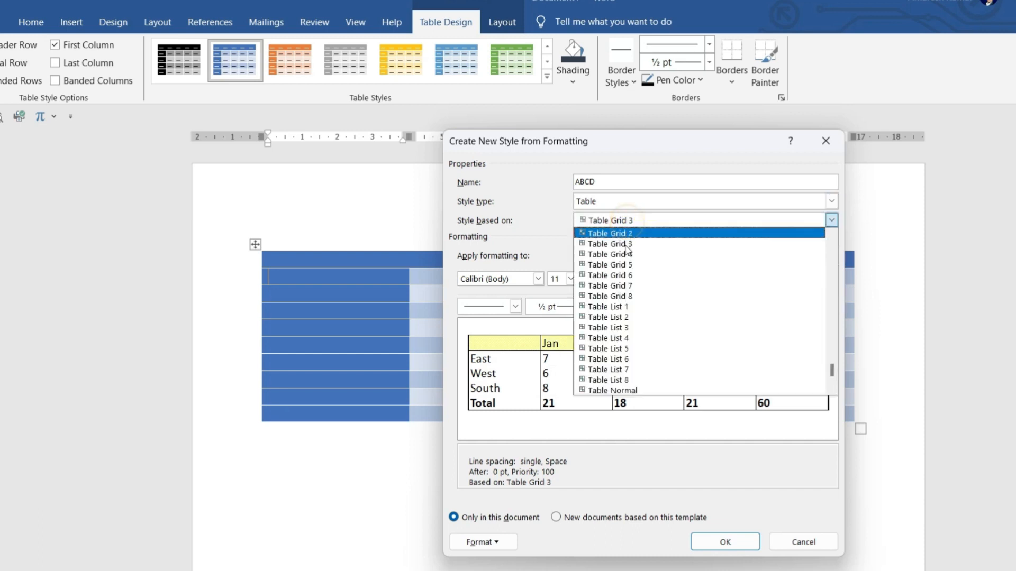
left_click(622, 277)
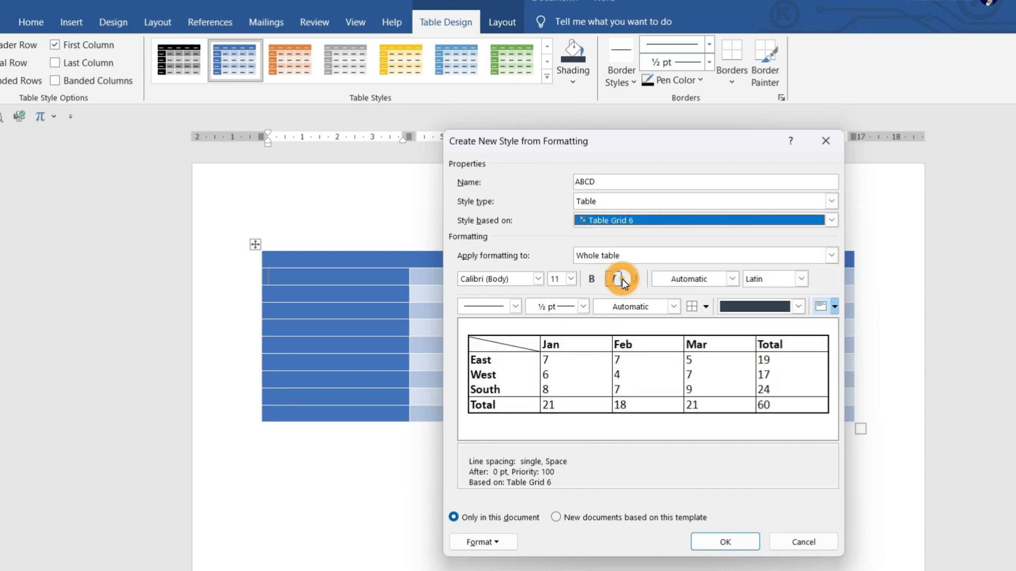
left_click(628, 222)
left_click(615, 349)
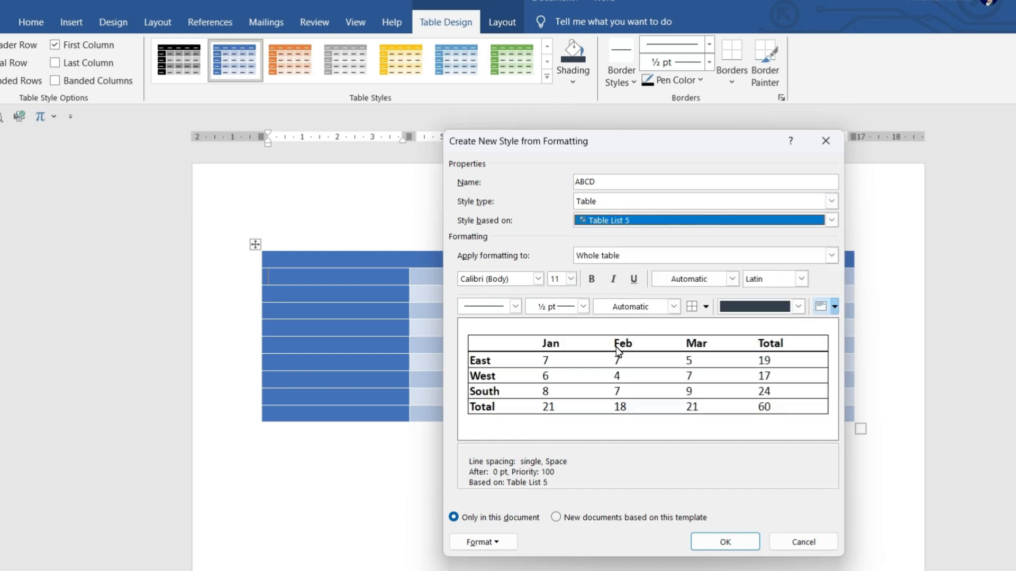
left_click(627, 220)
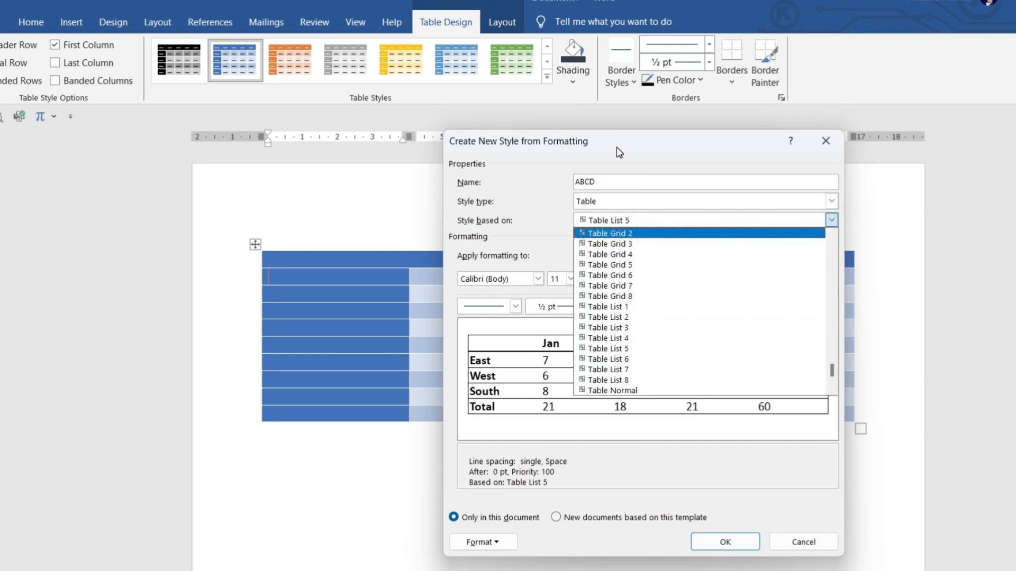
left_click(614, 371)
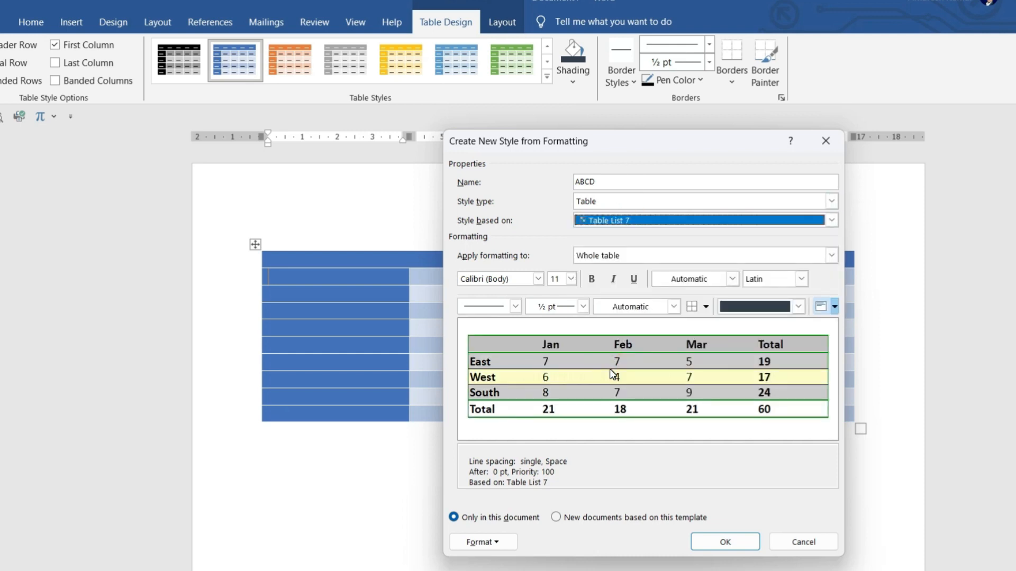
- Base the ABCD style on Table Contemporary and choose the header row as the part to format
left_click(834, 225)
left_click(621, 234)
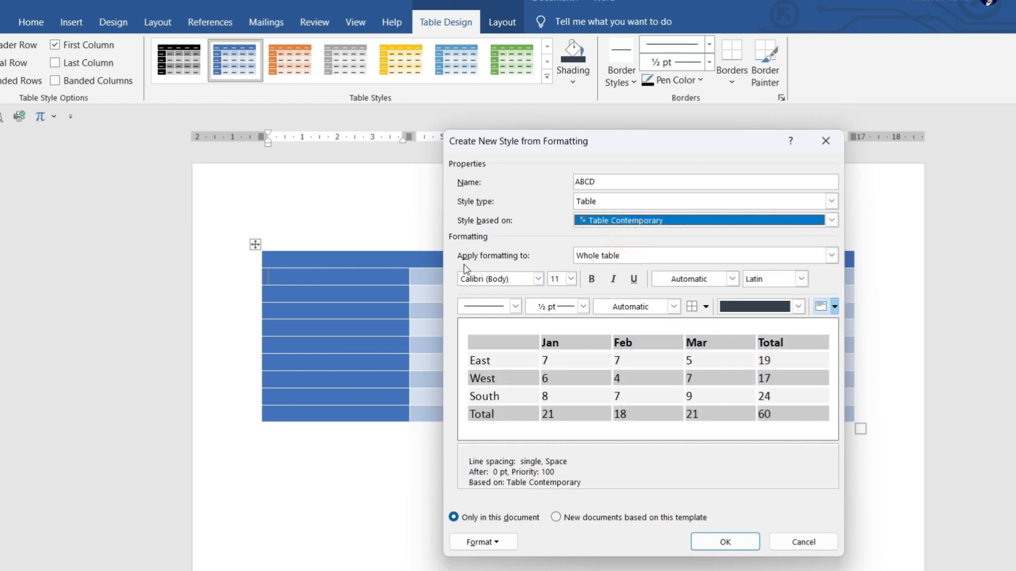
left_click(604, 258)
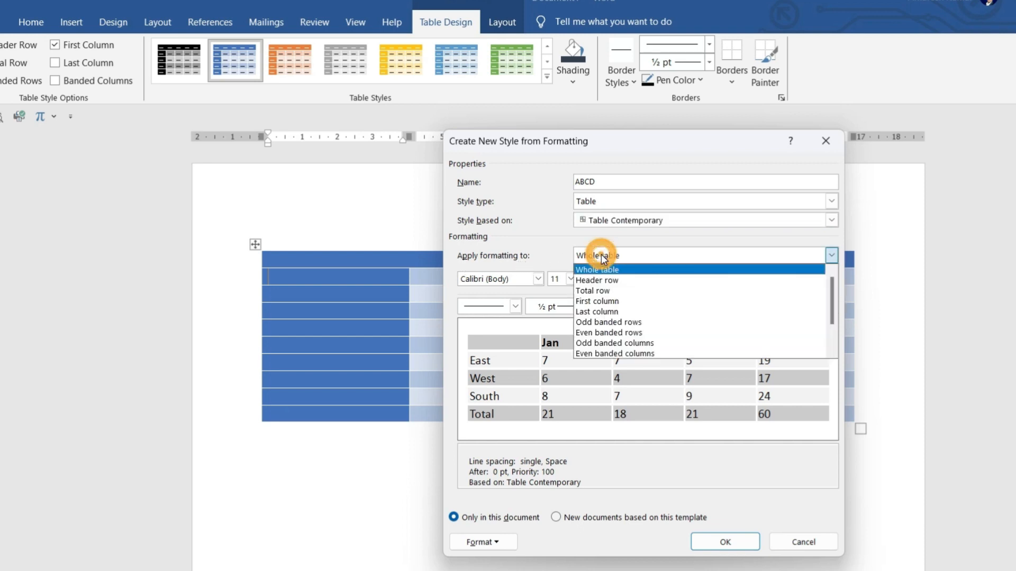
left_click(602, 281)
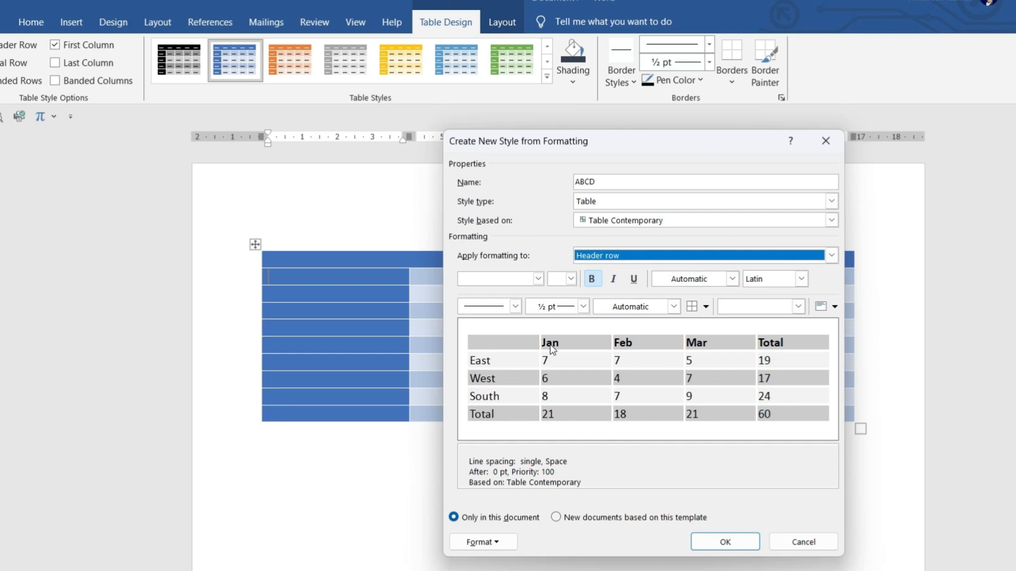
- Set the header row text to Calibri Light (Headings) in Automatic colour with Latin script, trying a light orange font colour first
left_click(732, 279)
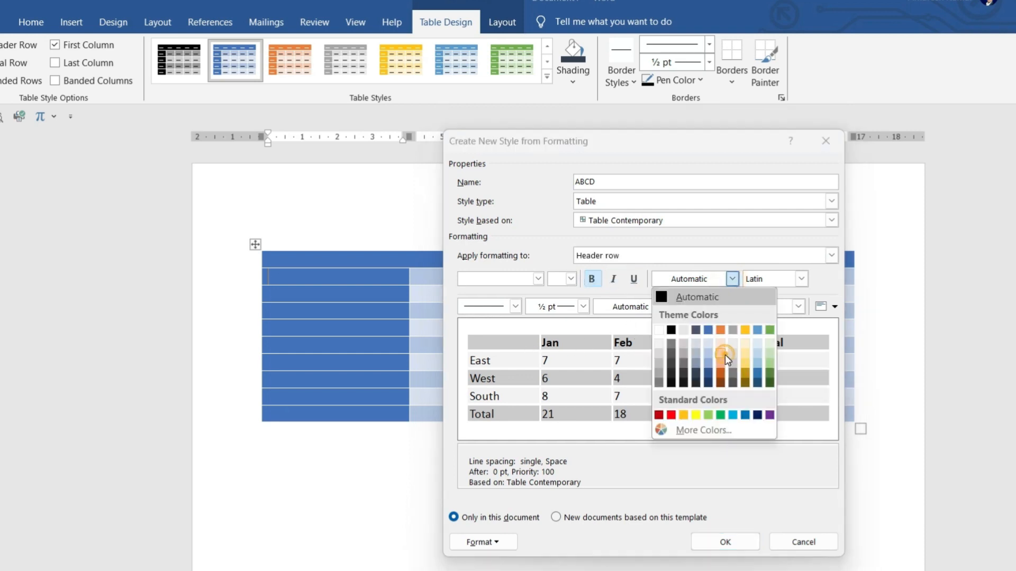
left_click(725, 355)
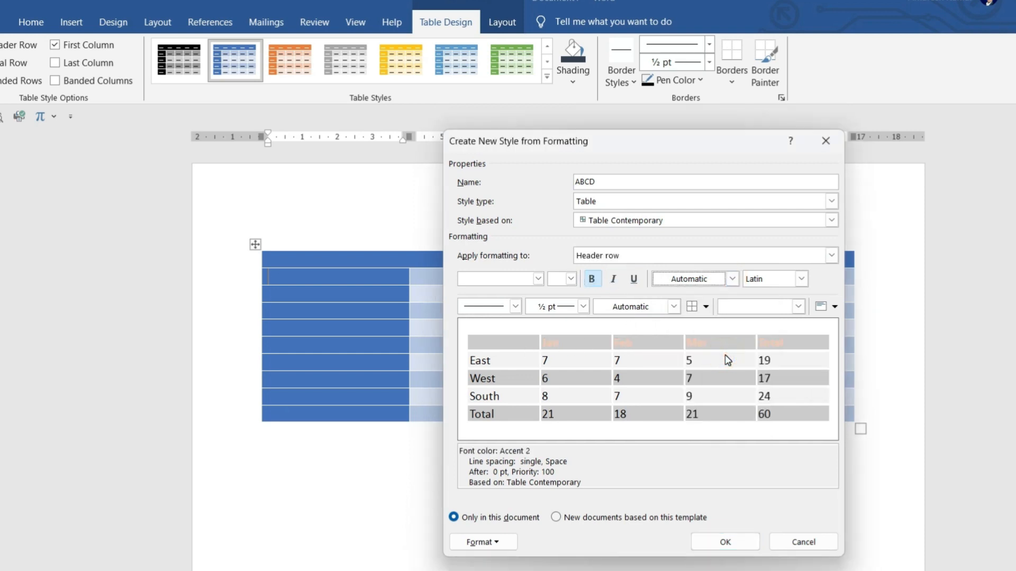
left_click(538, 279)
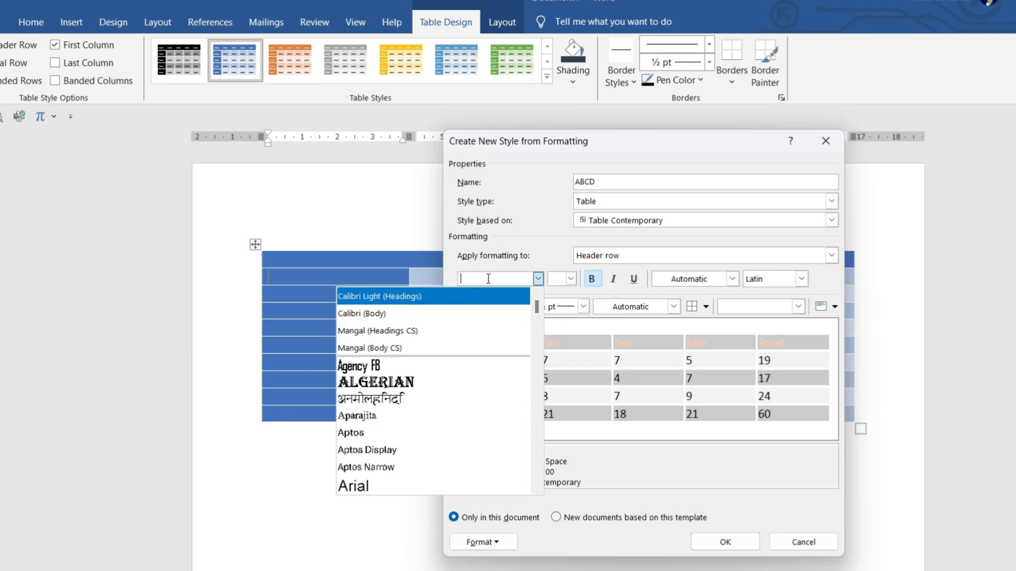
left_click(539, 279)
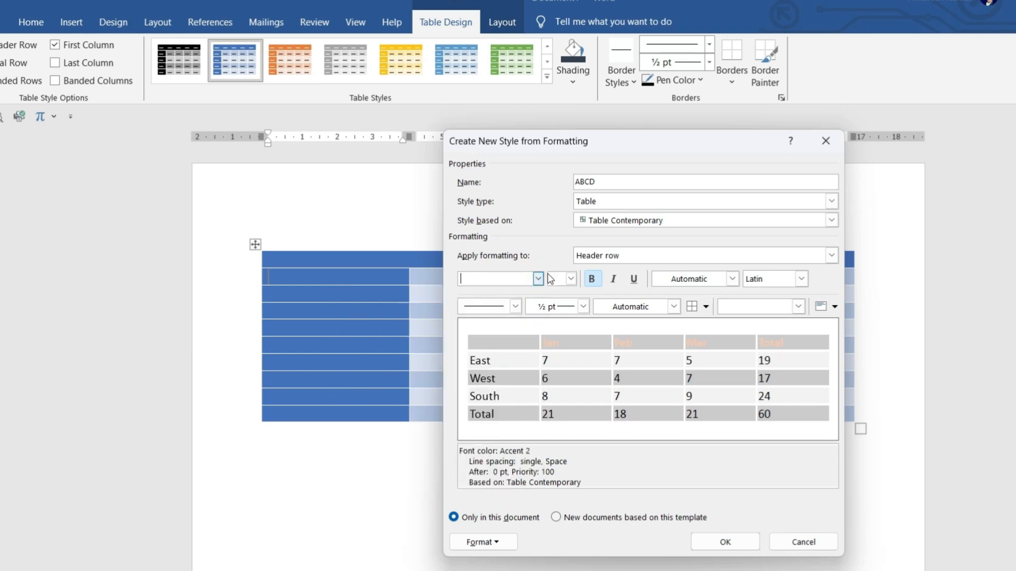
left_click(571, 278)
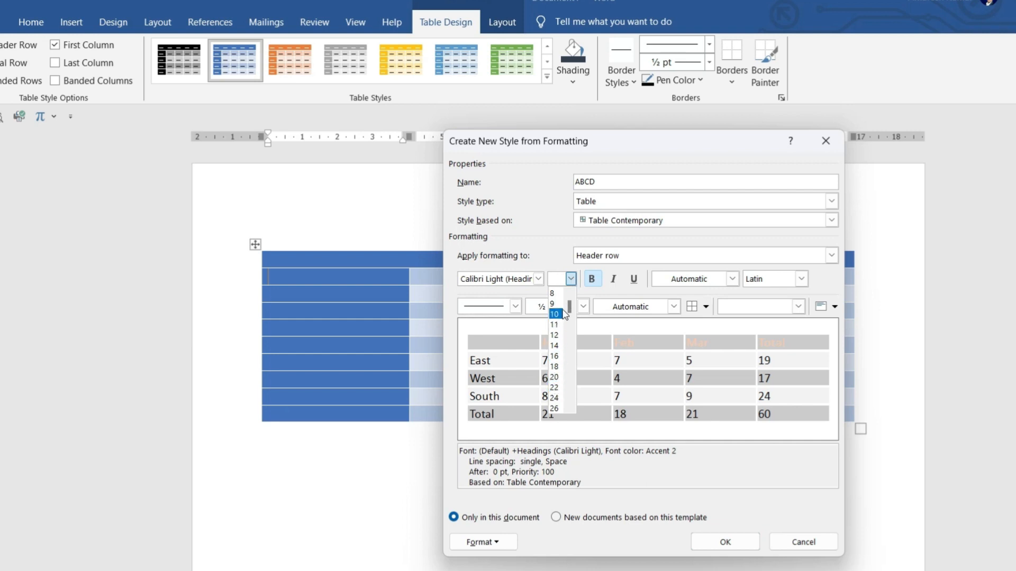
left_click(553, 260)
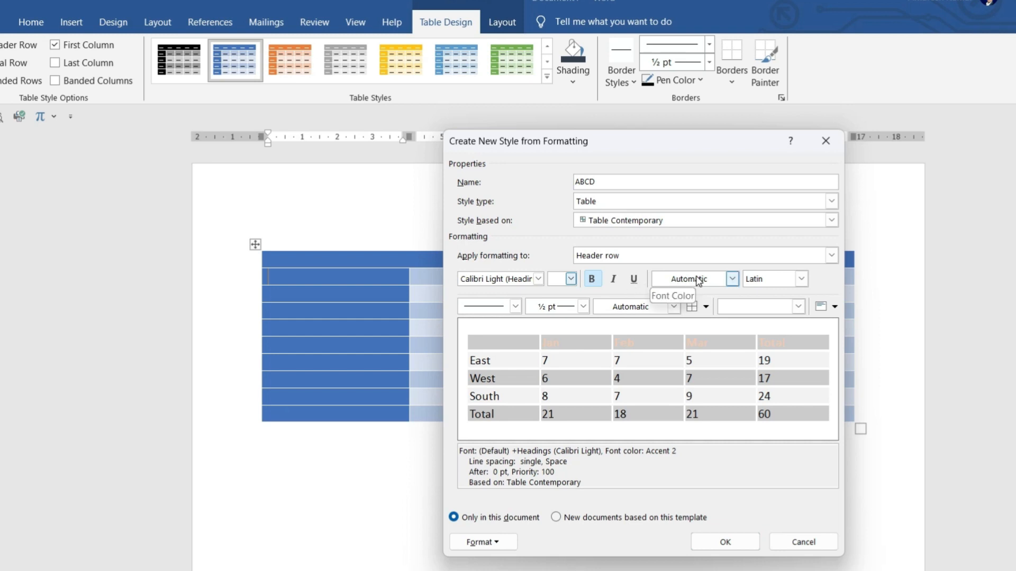
left_click(732, 279)
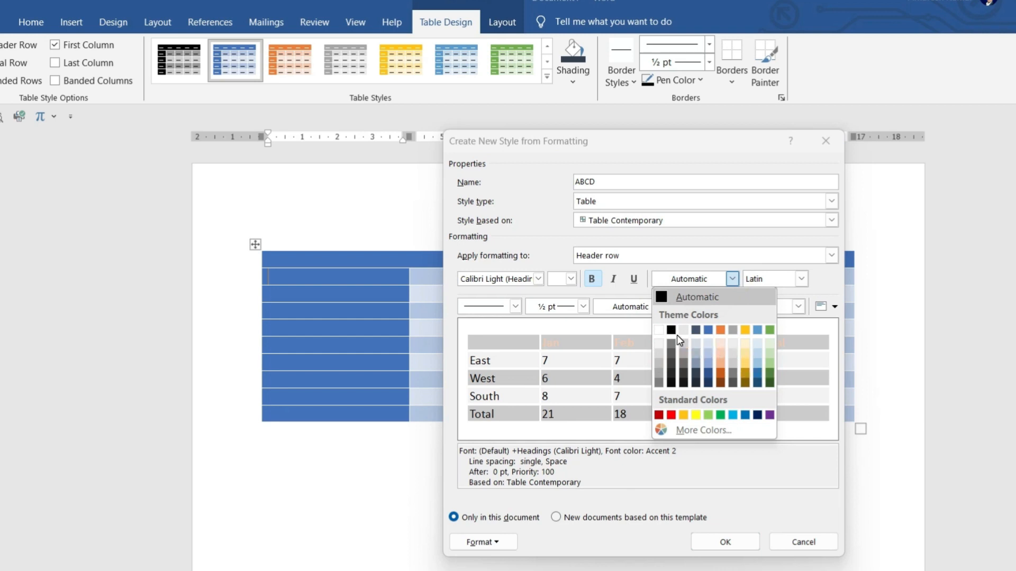
left_click(665, 297)
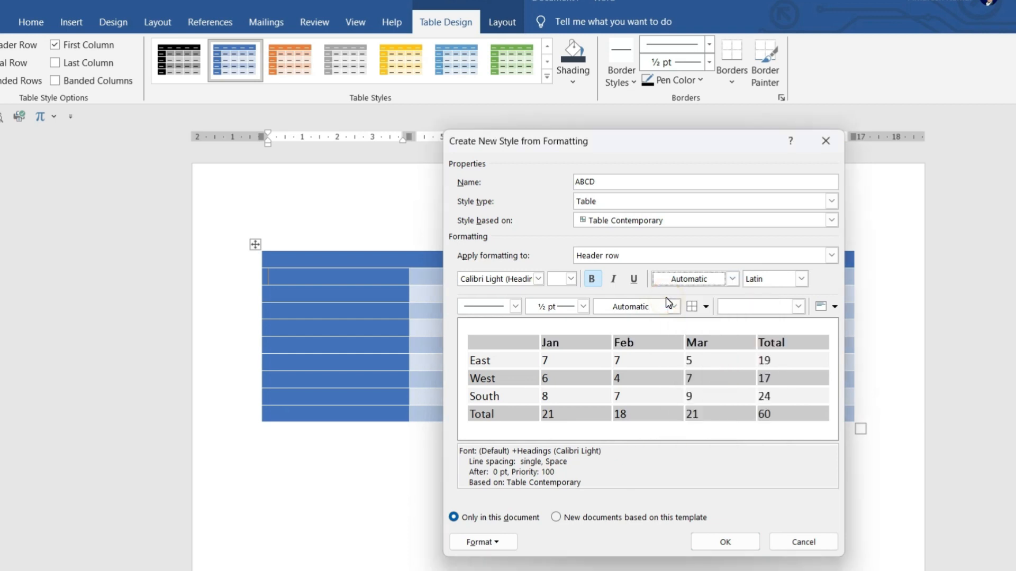
left_click(802, 279)
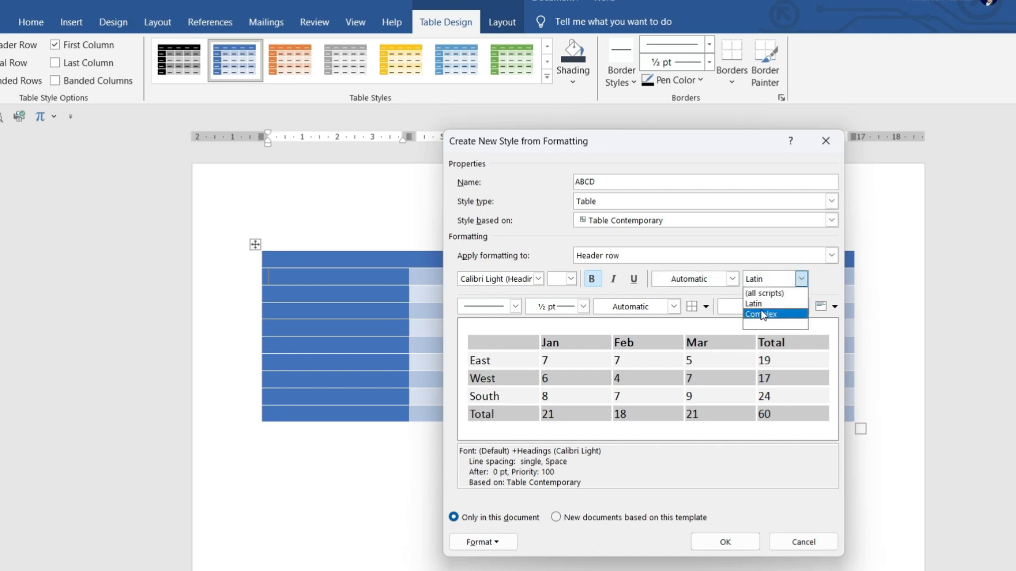
left_click(800, 279)
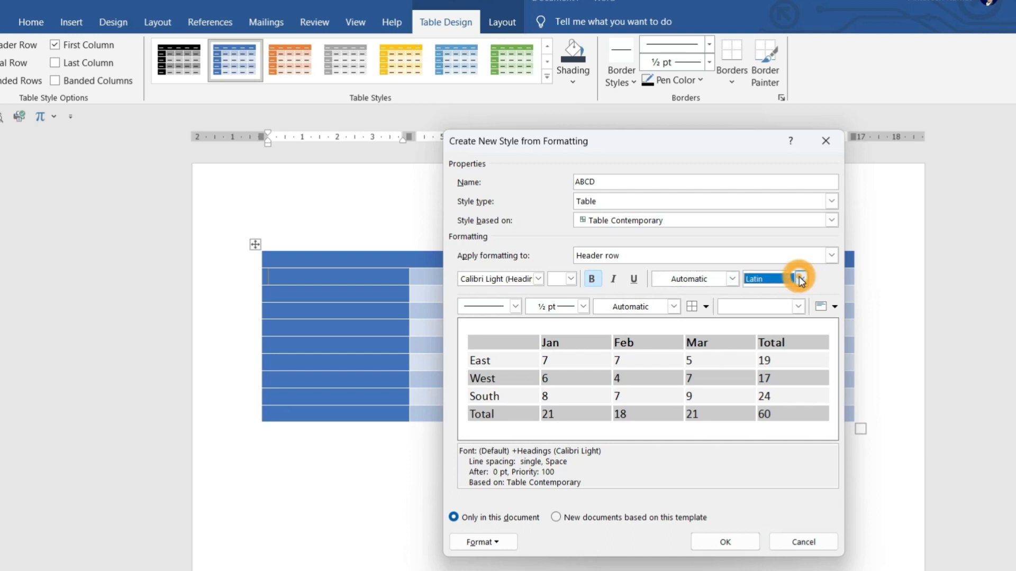
- Give the header row all borders in a dark blue ¾ pt double line and a light gold fill
left_click(516, 306)
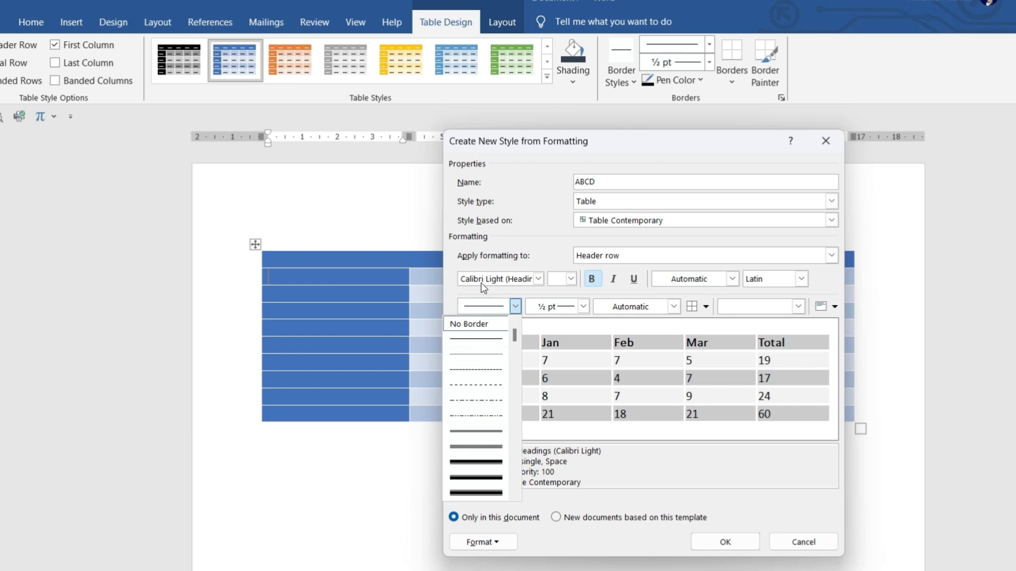
left_click(476, 432)
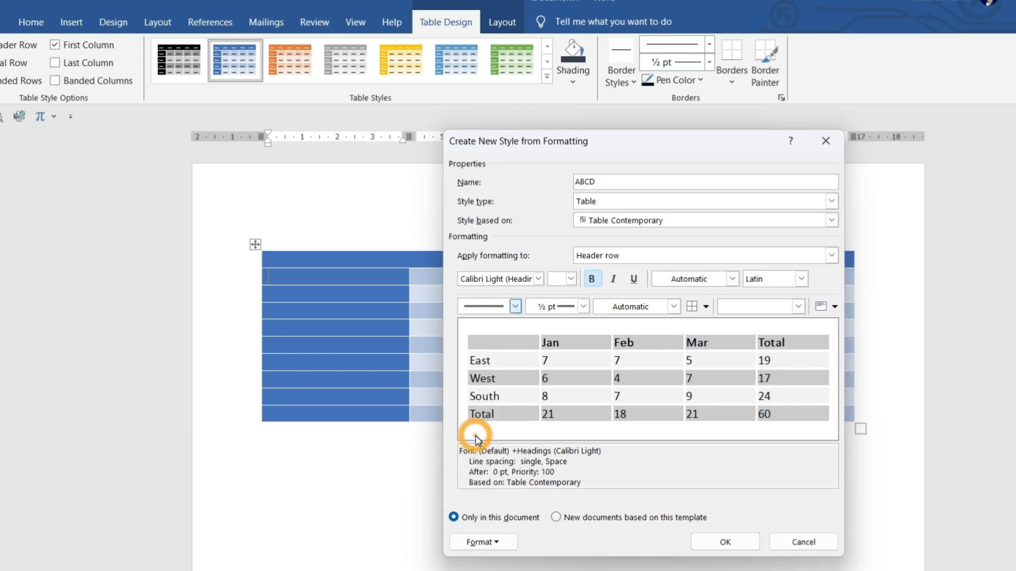
left_click(583, 307)
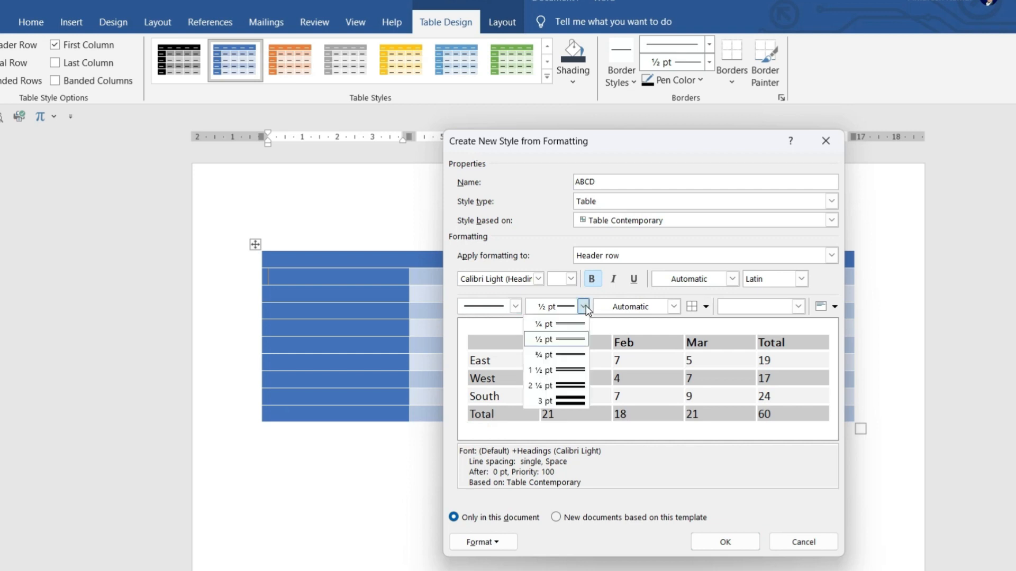
left_click(568, 355)
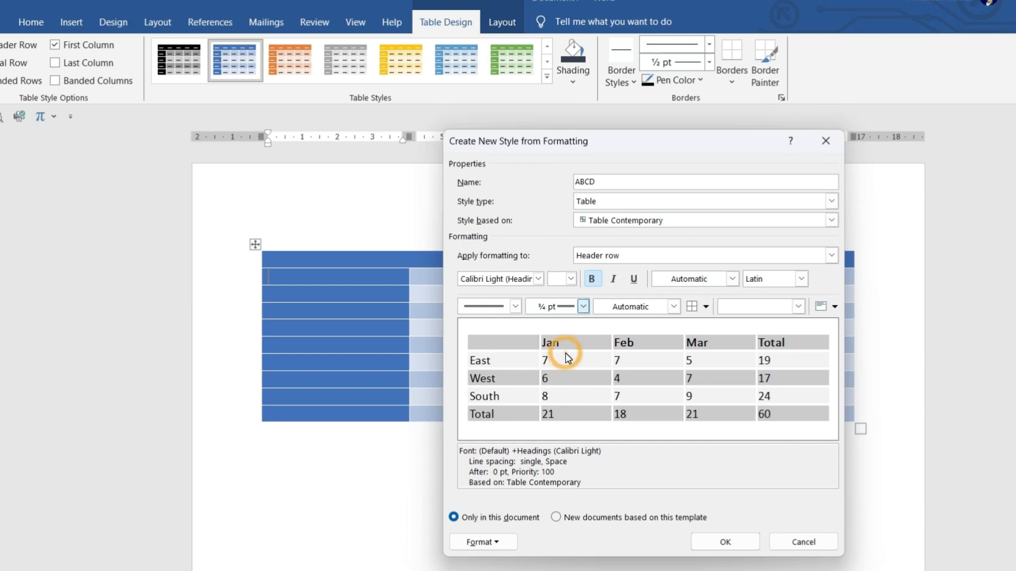
left_click(673, 307)
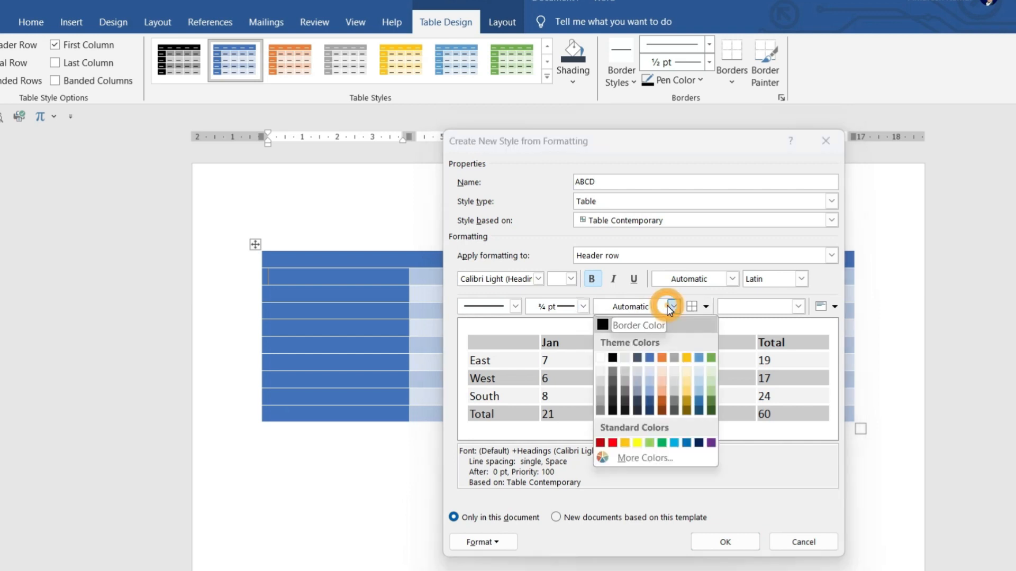
left_click(649, 408)
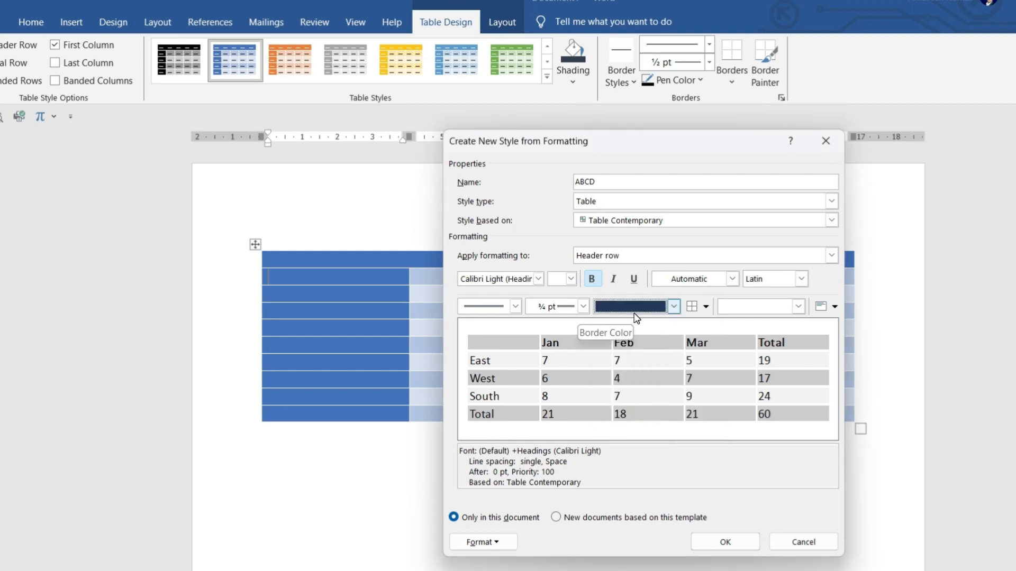
left_click(707, 307)
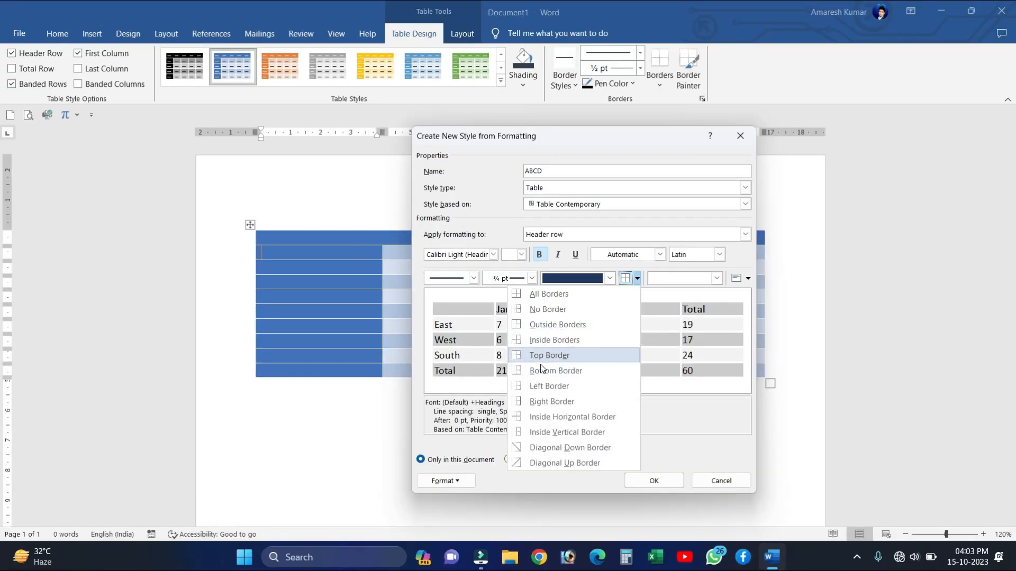
left_click(556, 295)
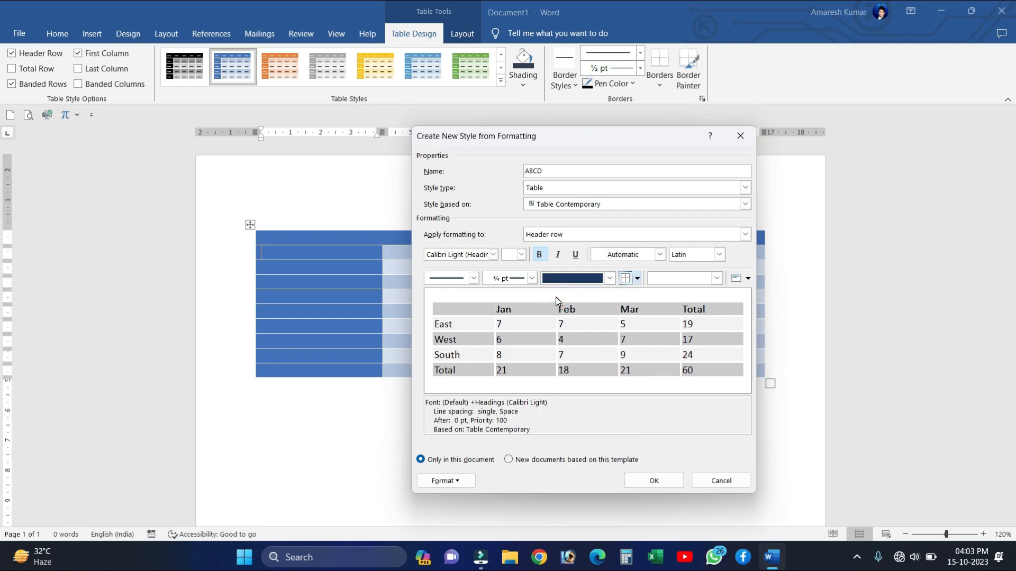
left_click(717, 280)
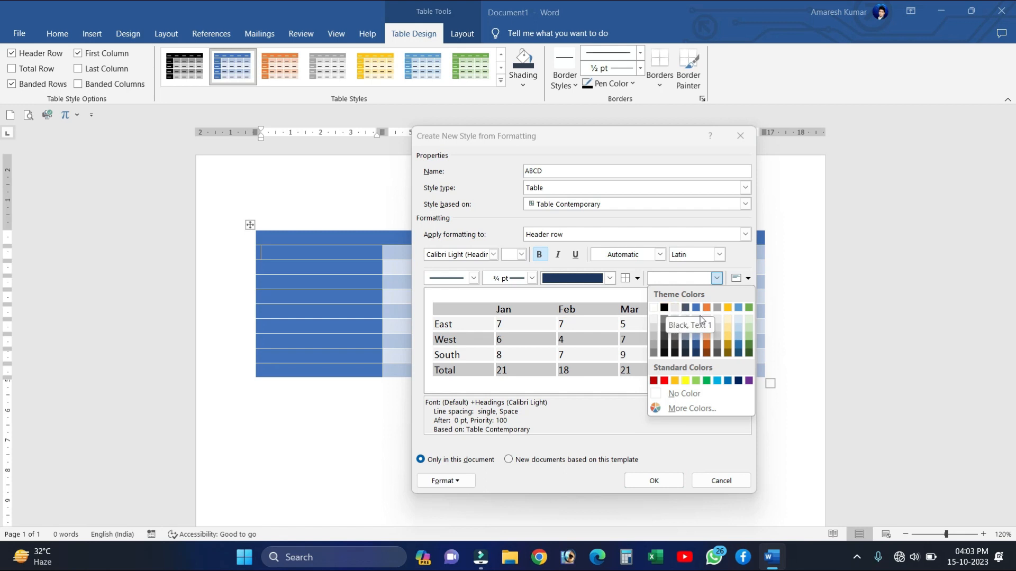
left_click(728, 321)
- Save the ABCD style and apply it to the table in the document
left_click(649, 482)
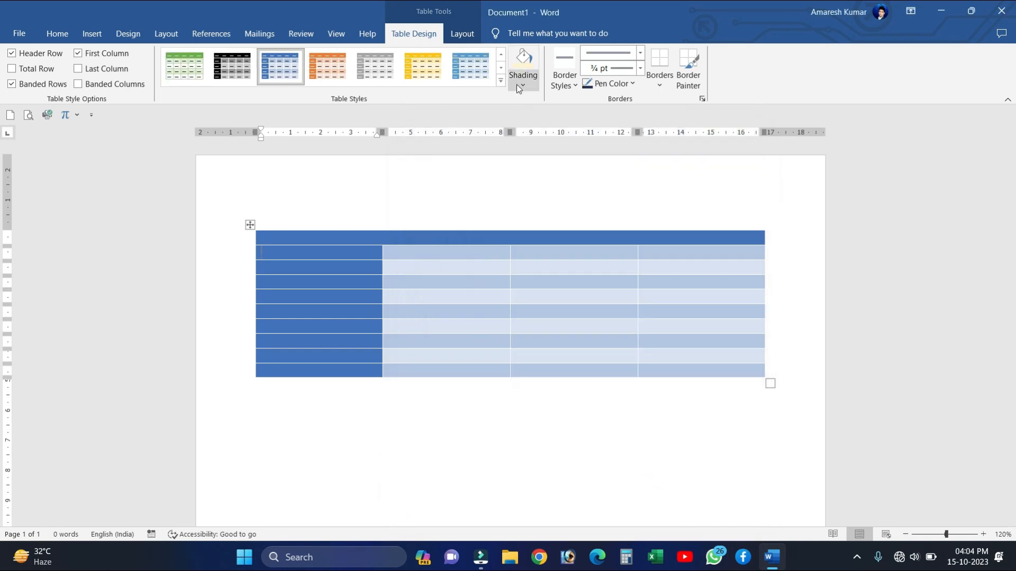
left_click(501, 80)
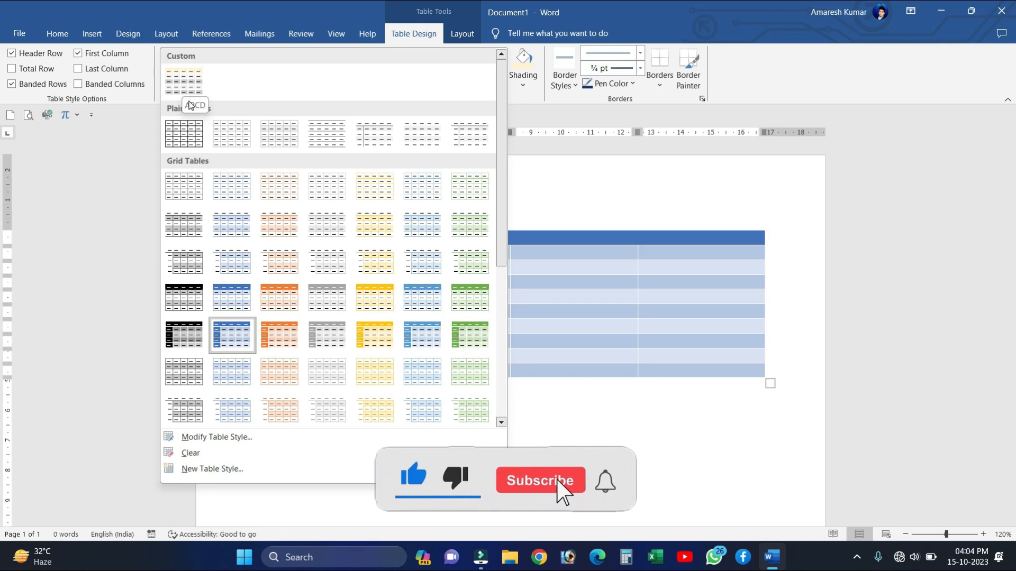
left_click(180, 78)
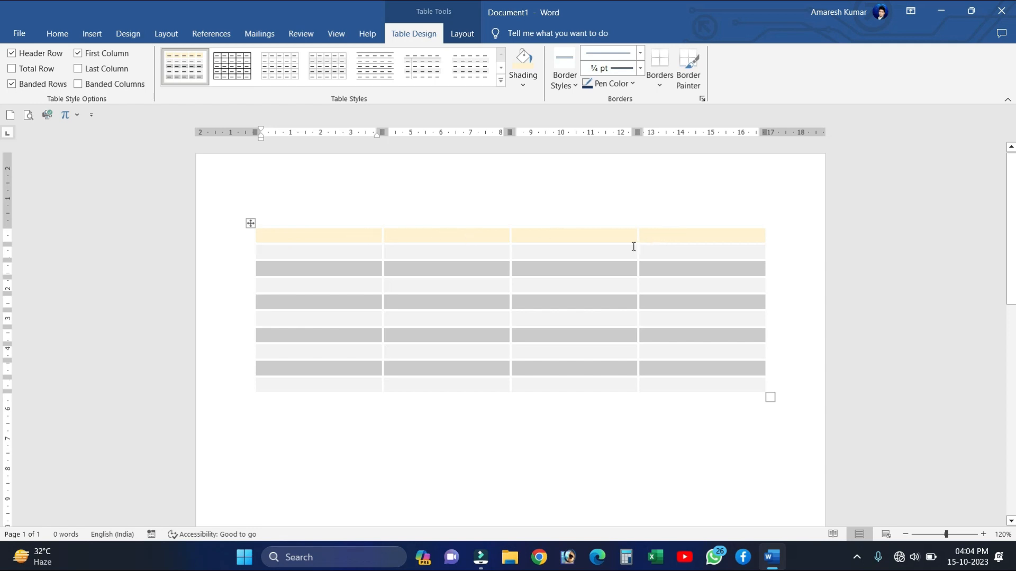
- Add all borders to every cell of the table
left_click(250, 223)
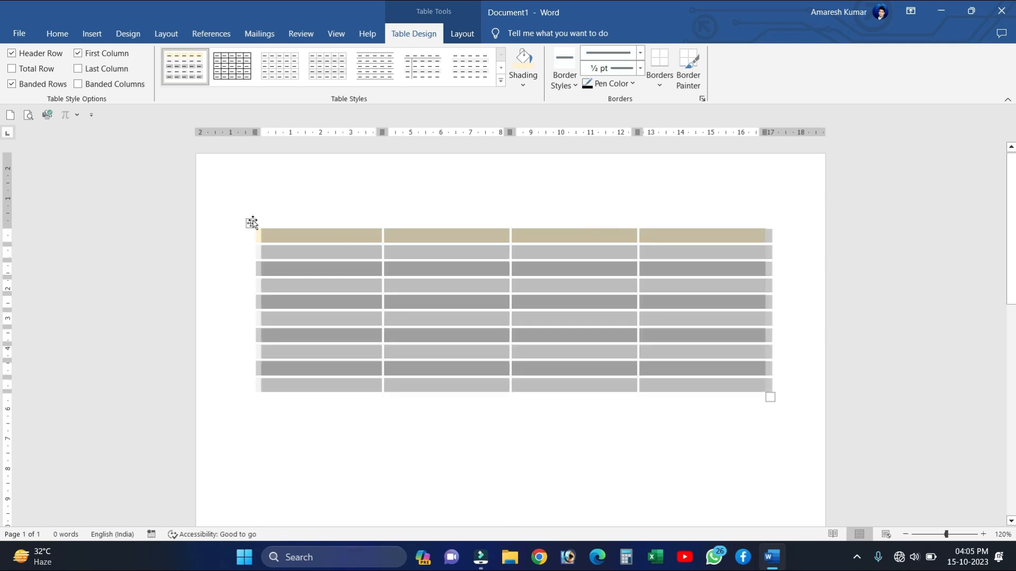
left_click(660, 86)
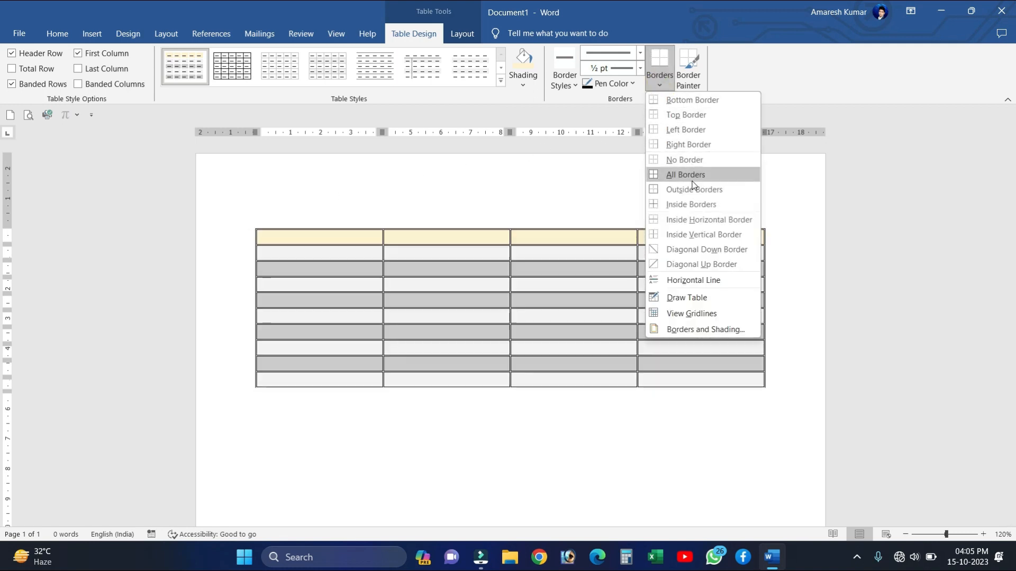
left_click(691, 177)
left_click(548, 271)
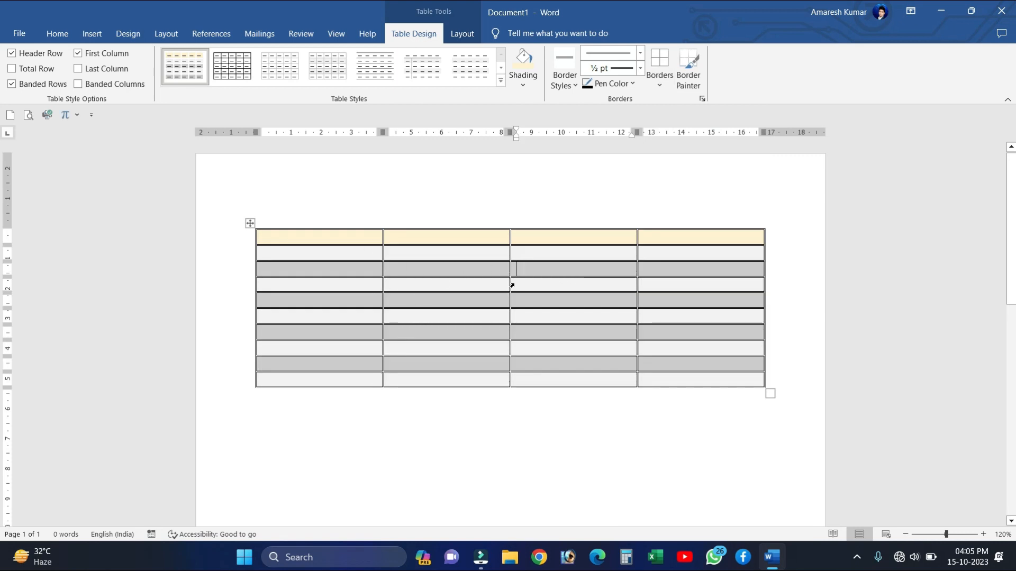
- Enter the headings NAME, ADDRESS, E-MAIL and MOBILE NO in the header row and centre them within their cells
left_click(296, 238)
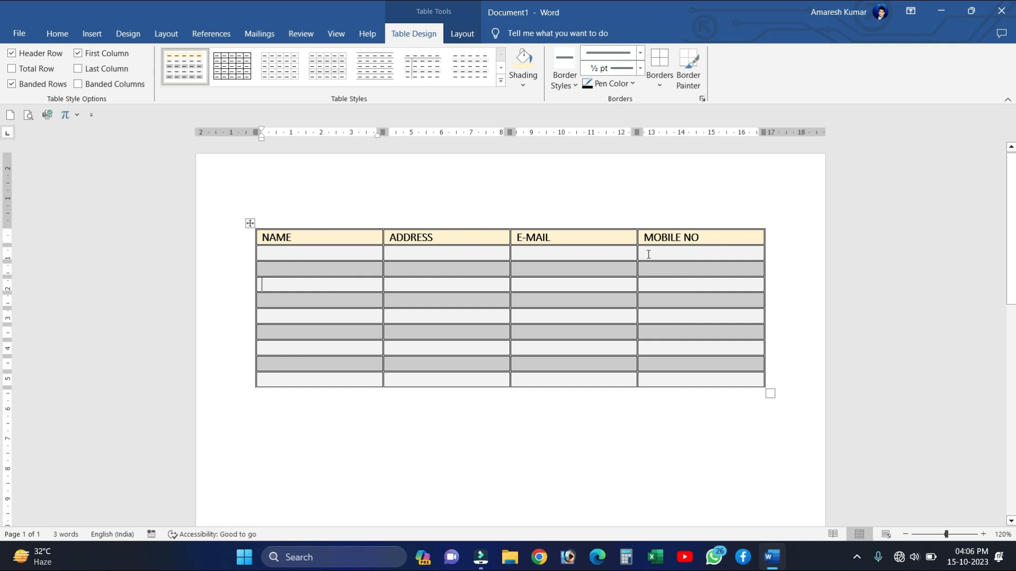
left_click_drag(275, 238, 684, 237)
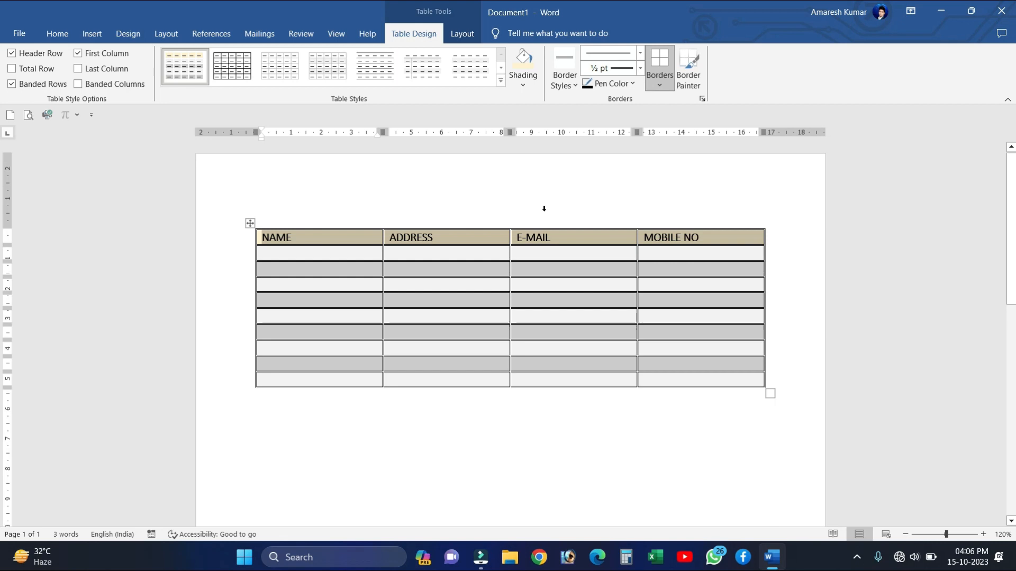
left_click(467, 35)
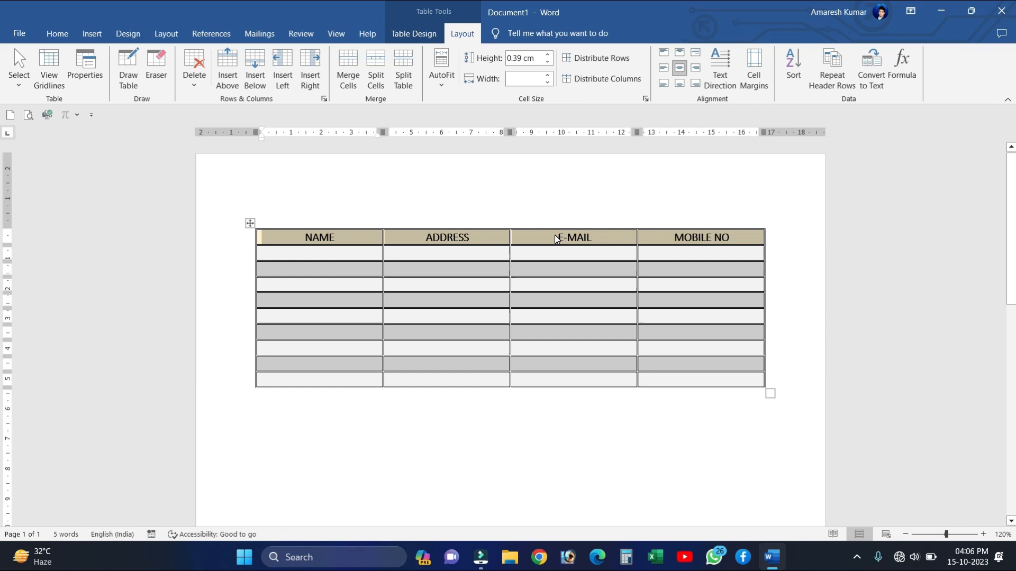
left_click(459, 284)
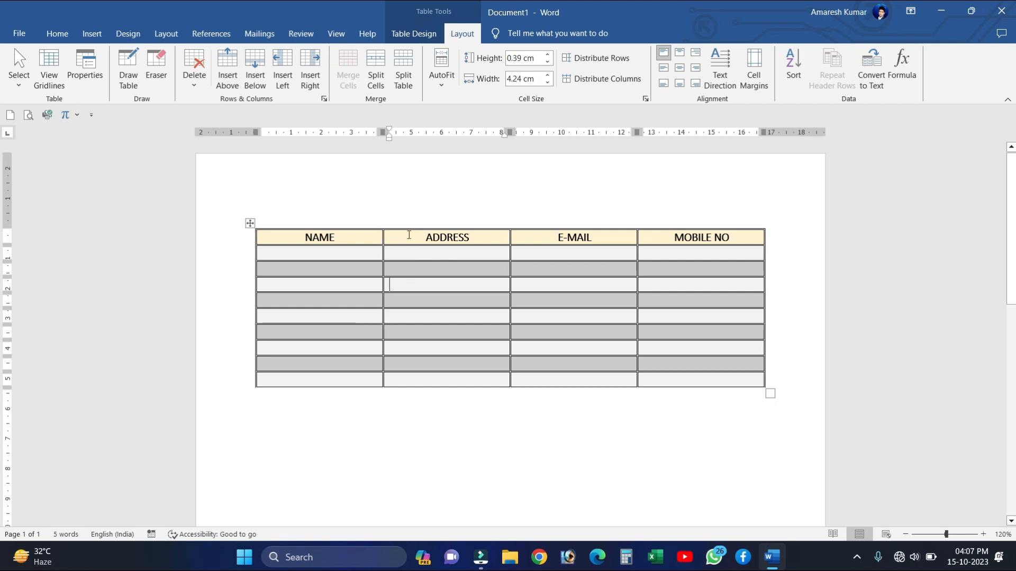
- Insert a new column to the left of the ADDRESS column
left_click_drag(402, 242, 432, 241)
left_click(432, 240)
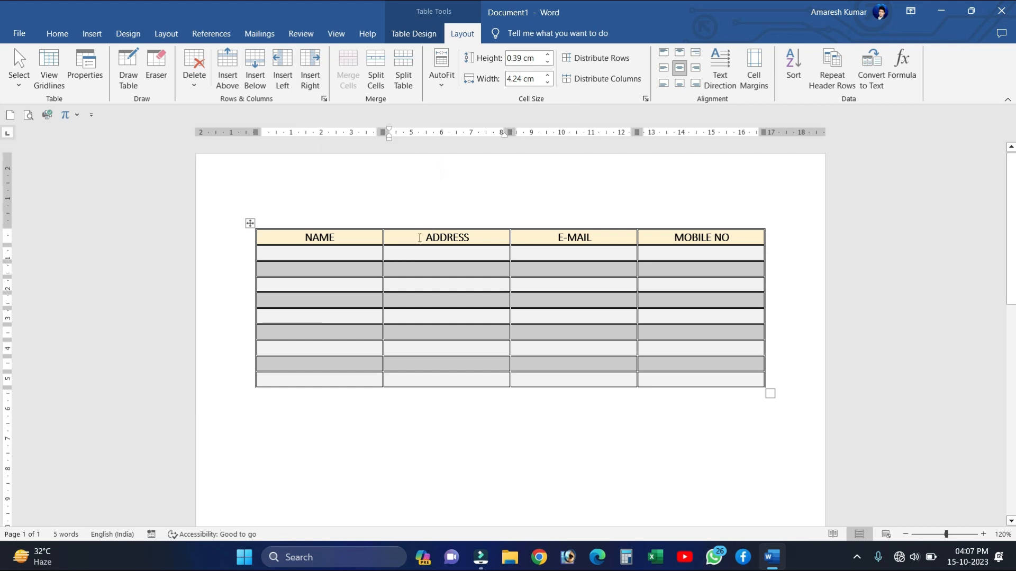
left_click(284, 66)
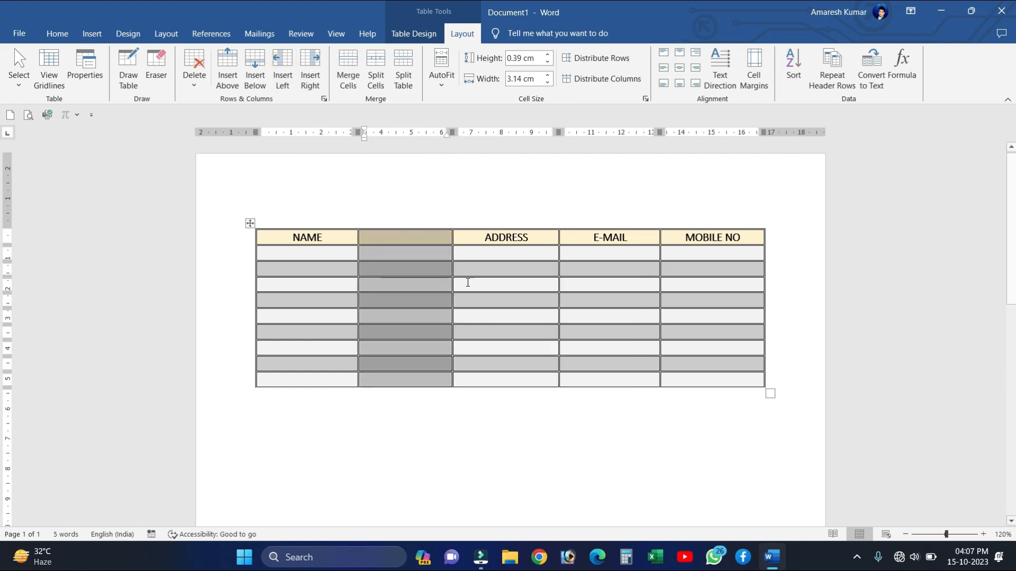
- Delete the empty column between NAME and ADDRESS
left_click(470, 239)
left_click(397, 243)
left_click_drag(392, 238, 409, 382)
key("BackSpace")
- Add one column to the right of NAME and enter the centred heading FATHERS NAME in it
left_click(340, 239)
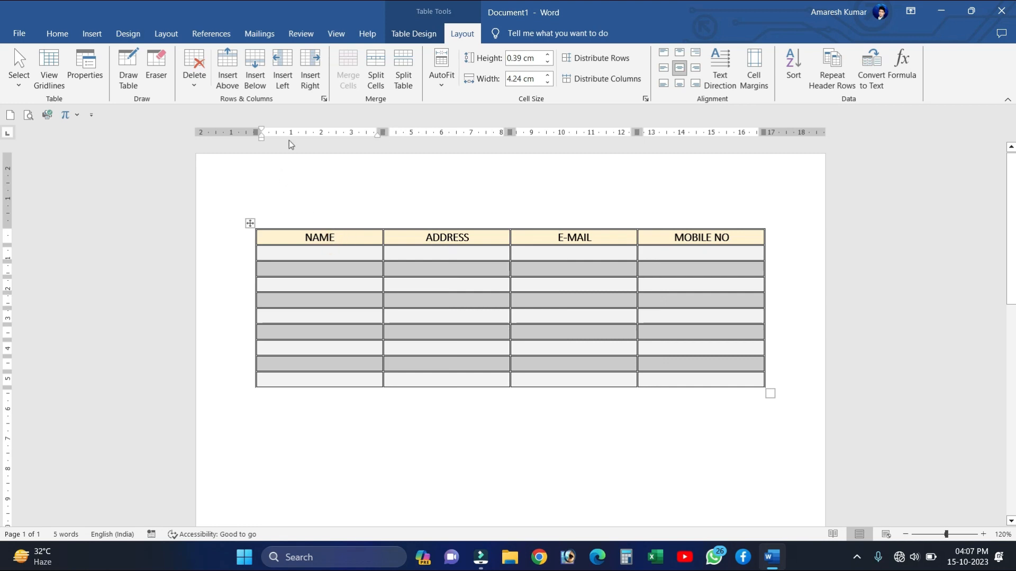
left_click(313, 65)
left_click(313, 65)
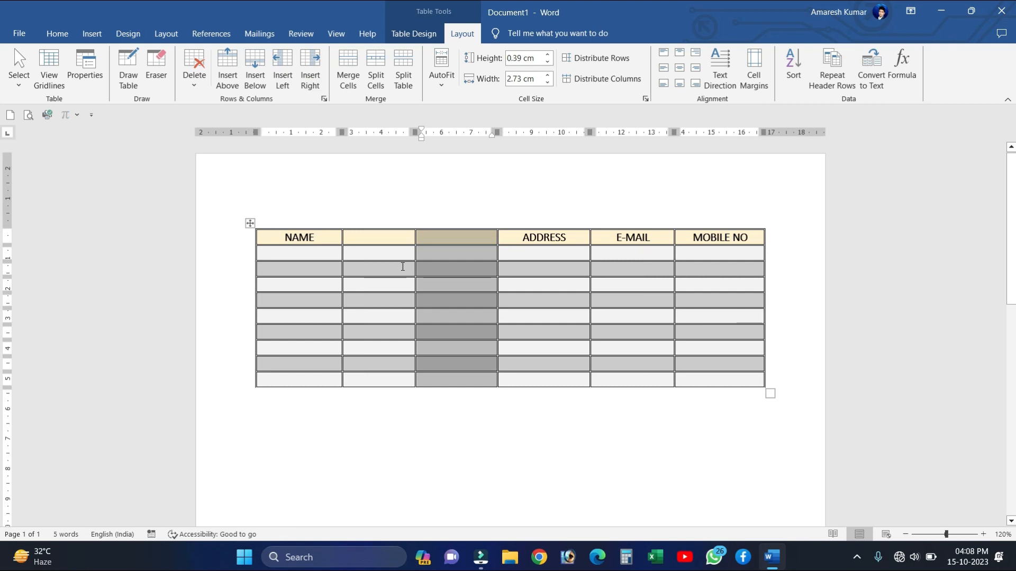
key("BackSpace")
left_click(381, 241)
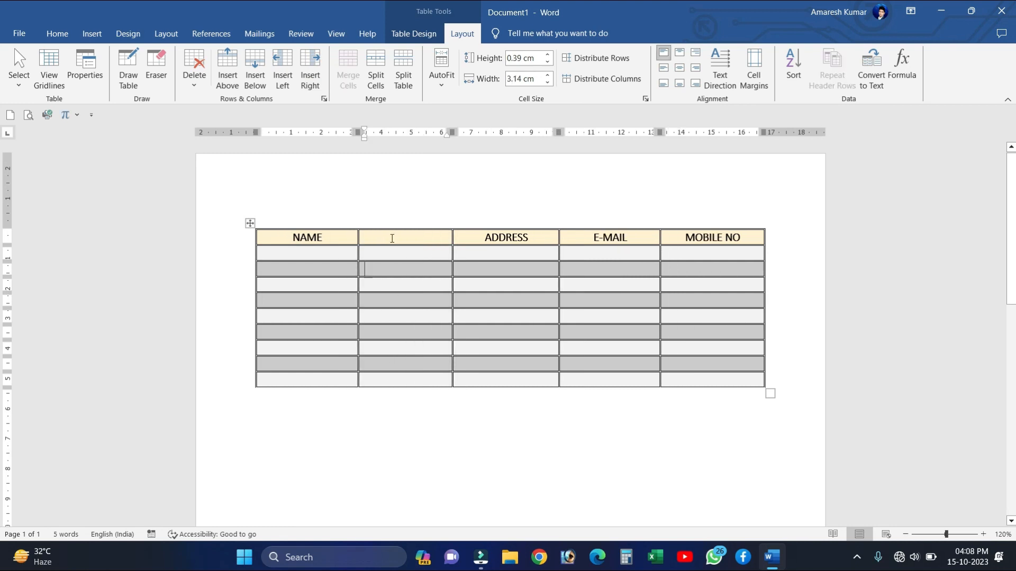
type("FATHERS NAME")
left_click_drag(369, 236, 391, 237)
left_click(391, 236)
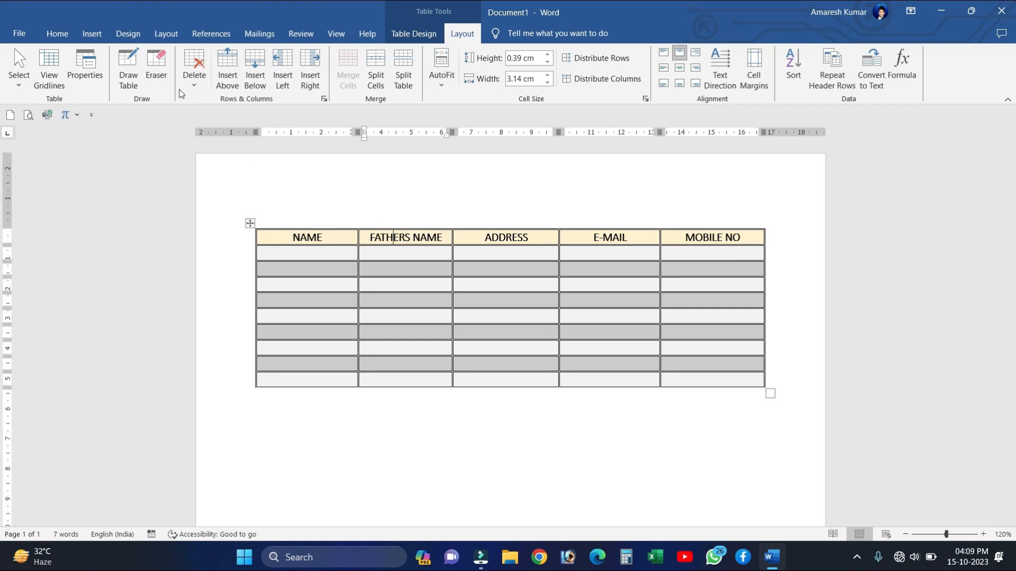
- Delete the FATHERS NAME column from the table
left_click(194, 85)
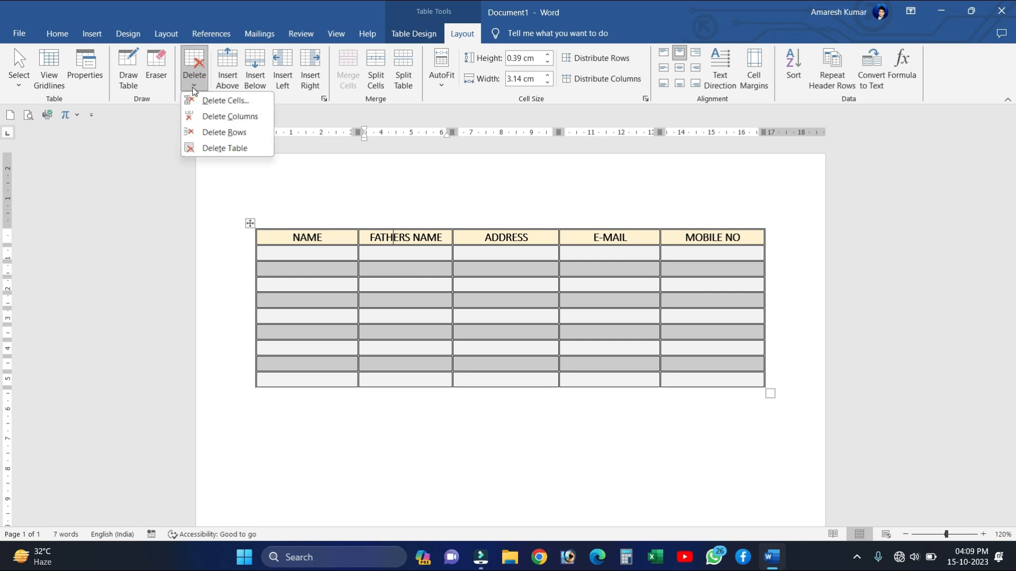
left_click(214, 117)
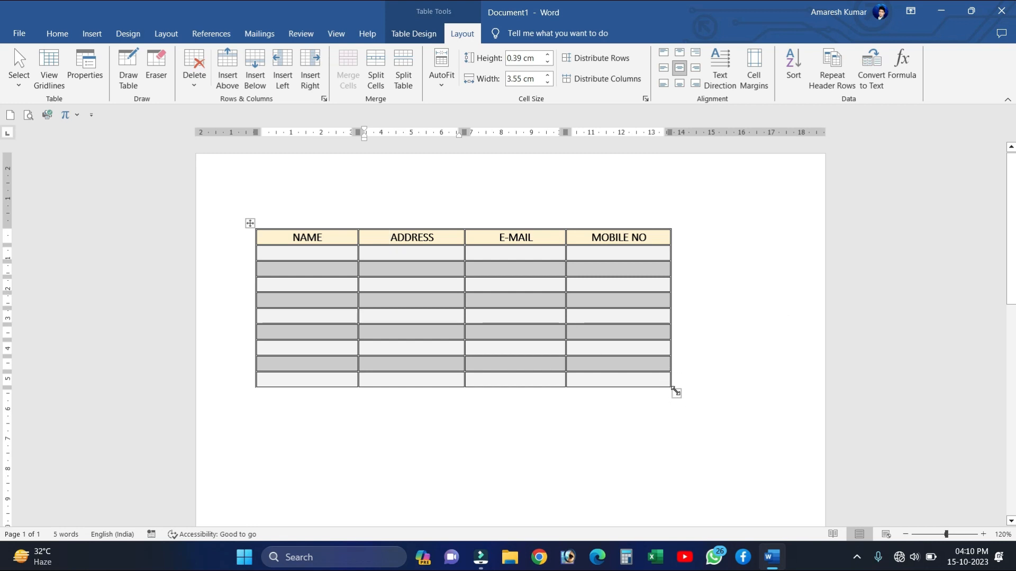
- Enlarge the whole table to about 18.3 cm wide with rows about 0.65 cm high
left_click_drag(675, 390, 806, 445)
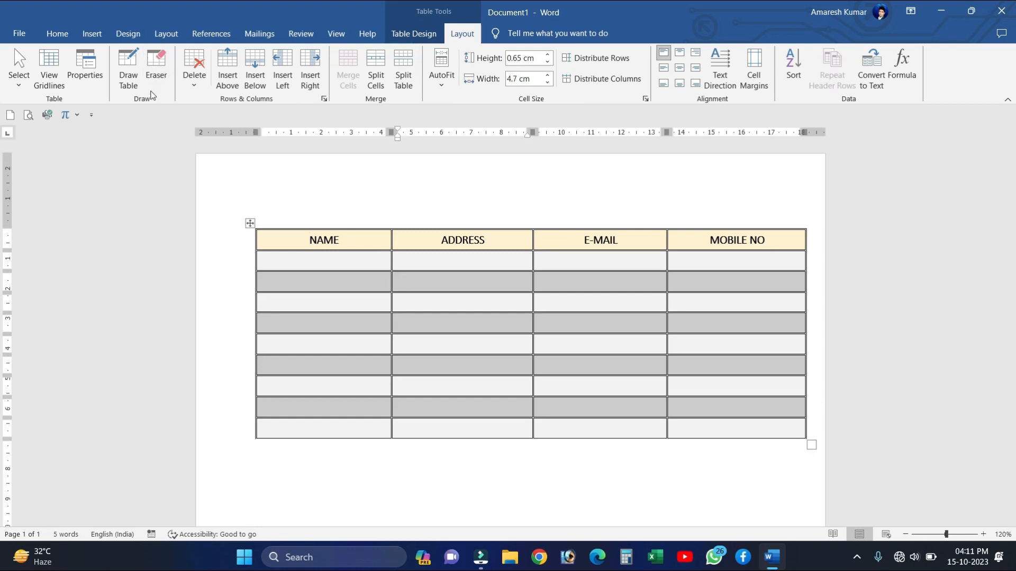
- Erase the borders between the lowest six ADDRESS cells and the lowest five MOBILE NO cells, including their bottom edges
left_click(156, 68)
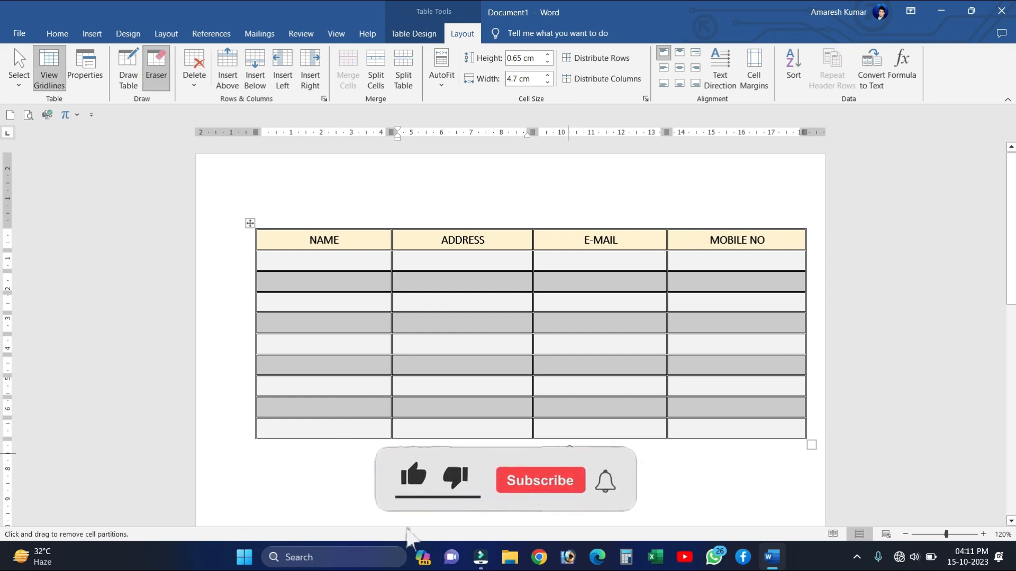
mouse_move(419, 447)
left_mouse_down()
mouse_move(524, 387)
mouse_move(497, 323)
left_mouse_up()
left_click_drag(759, 441, 773, 353)
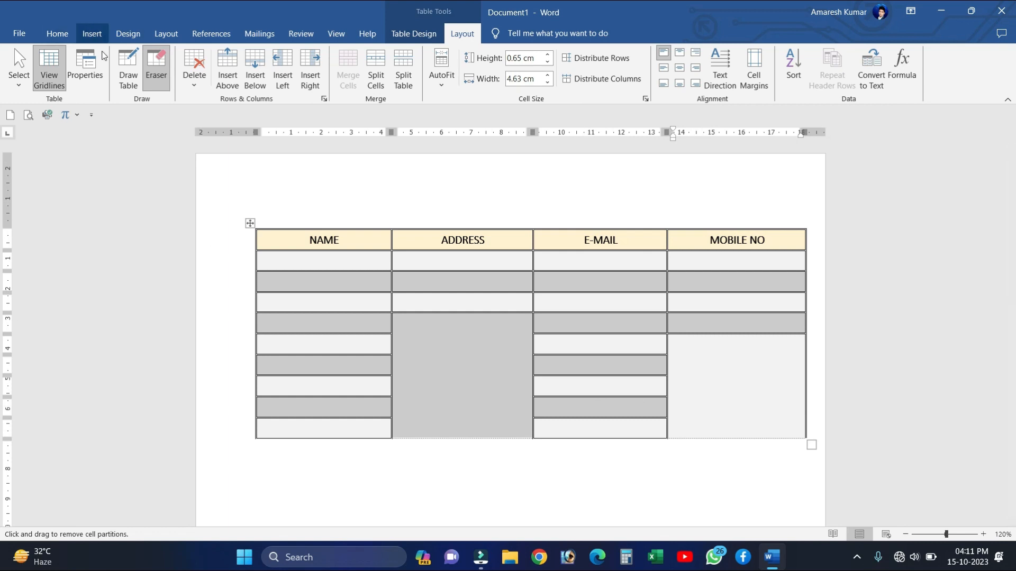
- Redraw the erased row borders in the ADDRESS and MOBILE NO columns with the Draw Table tool
left_click(126, 75)
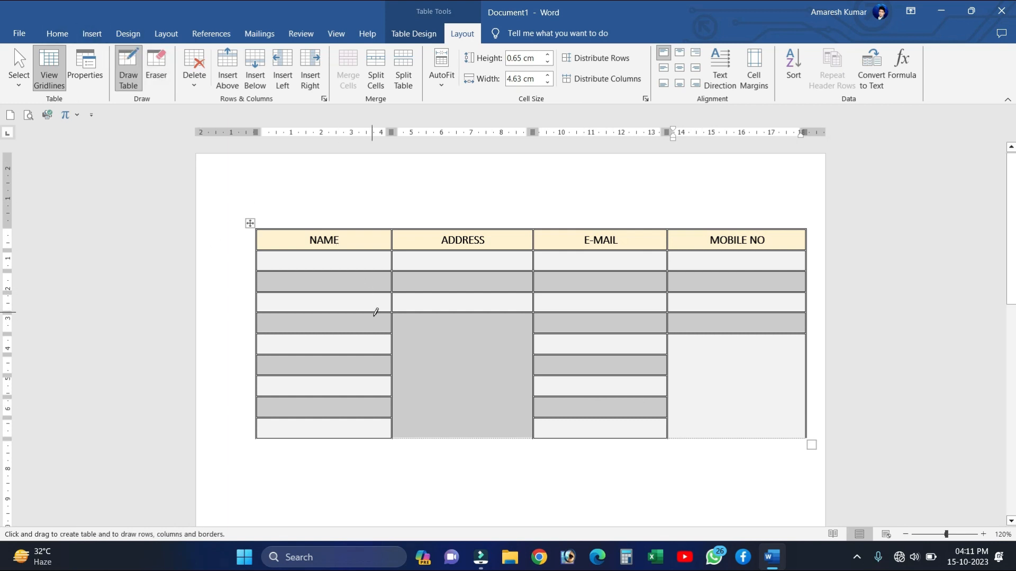
mouse_move(388, 334)
left_mouse_down()
mouse_move(500, 328)
mouse_move(399, 364)
mouse_move(408, 349)
mouse_move(394, 347)
mouse_move(559, 348)
left_mouse_up()
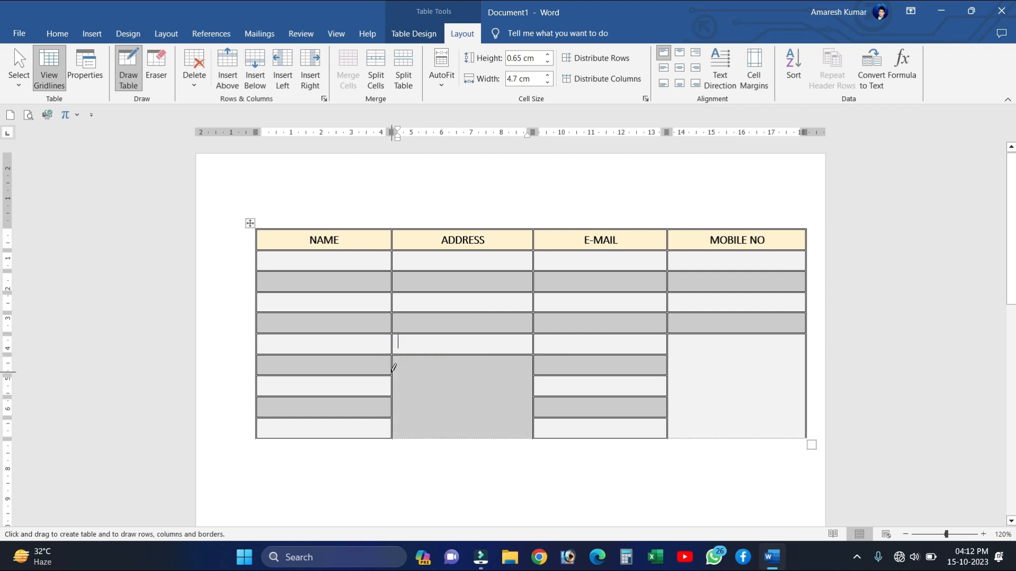
left_click_drag(391, 372, 524, 371)
mouse_move(390, 396)
left_mouse_down()
mouse_move(535, 390)
mouse_move(537, 399)
mouse_move(533, 389)
mouse_move(545, 424)
left_mouse_up()
left_click_drag(671, 428, 784, 426)
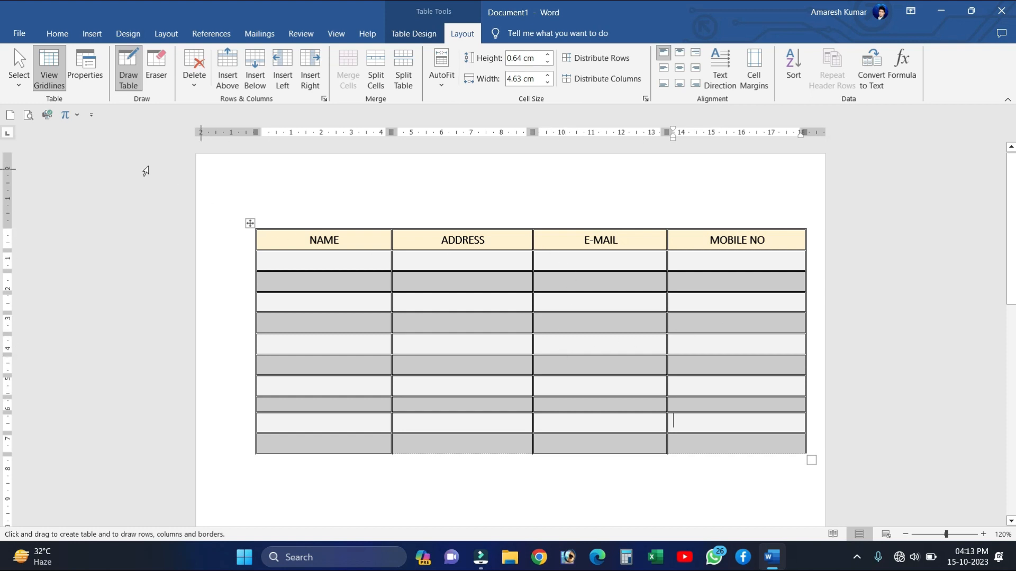
key("Escape")
- Insert a row above the heading row and merge its four cells into one
left_click_drag(300, 241, 731, 241)
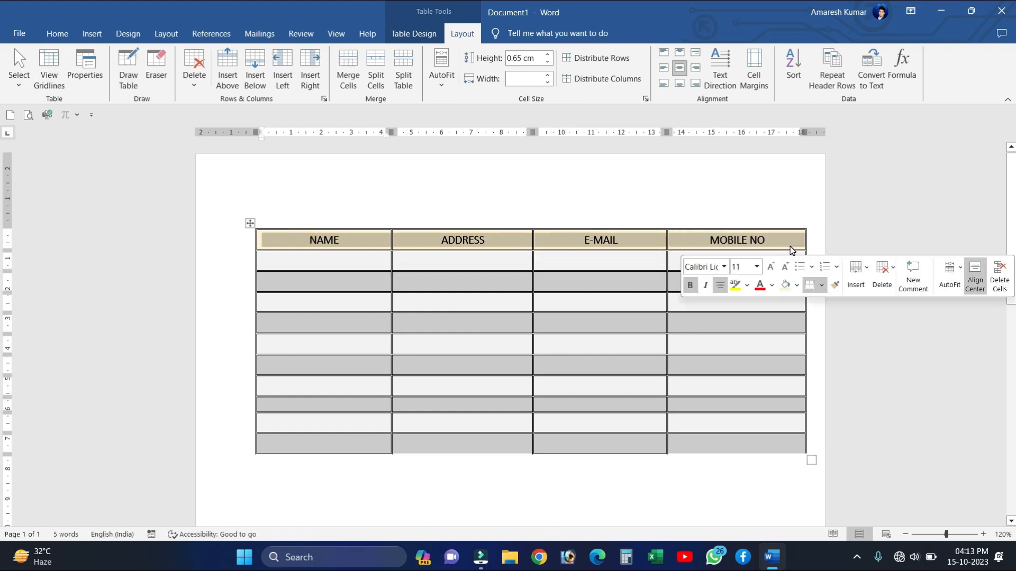
left_click(226, 78)
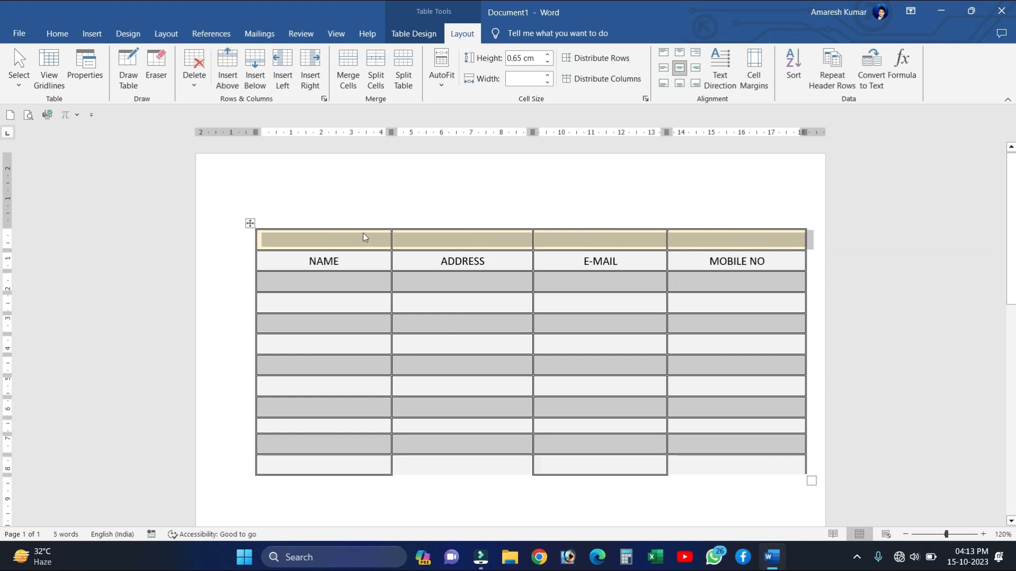
left_click(363, 234)
left_click_drag(341, 235, 692, 245)
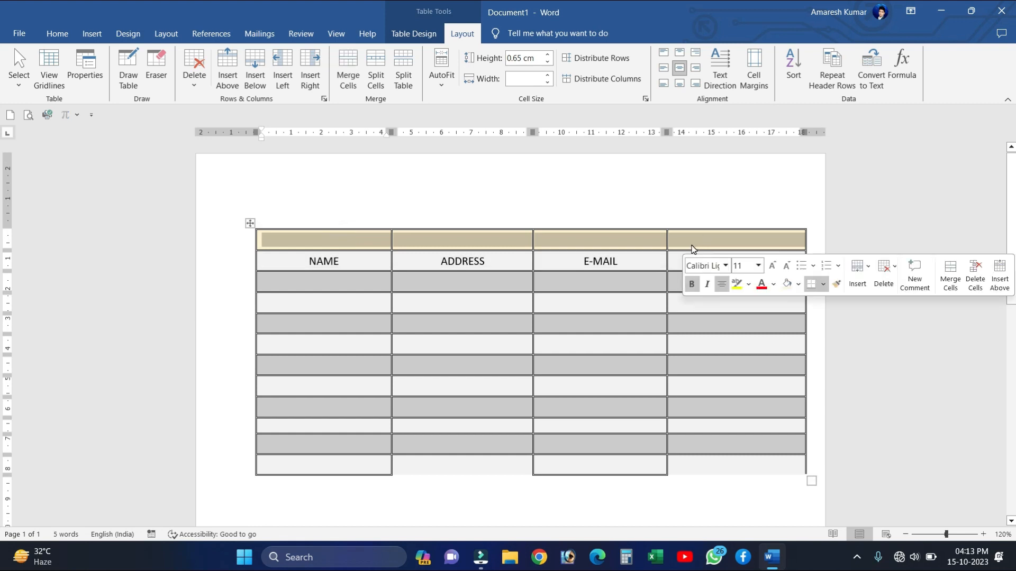
left_click(348, 62)
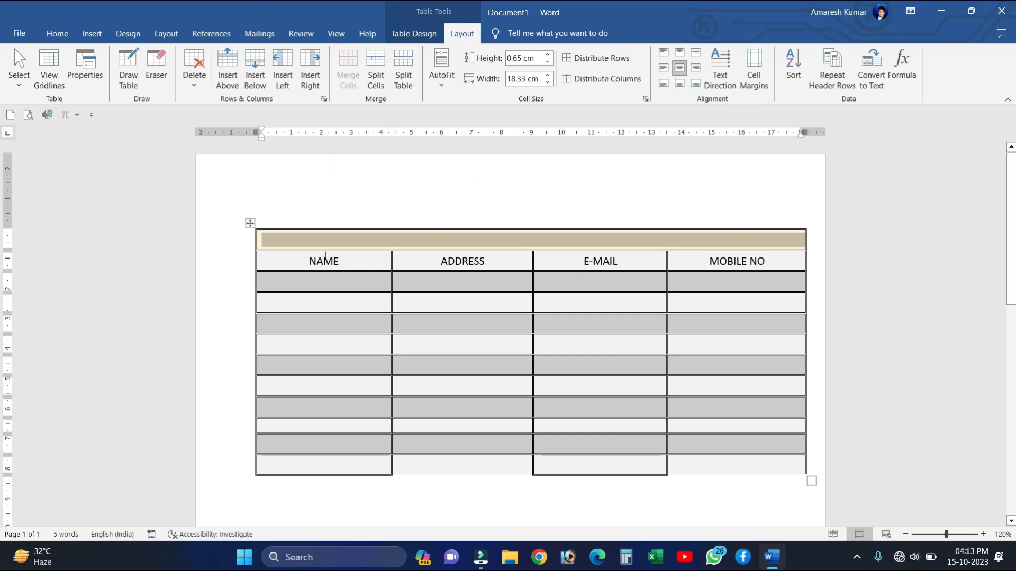
- Enter the title STUDENT DETAILS in the merged first row
left_click(333, 239)
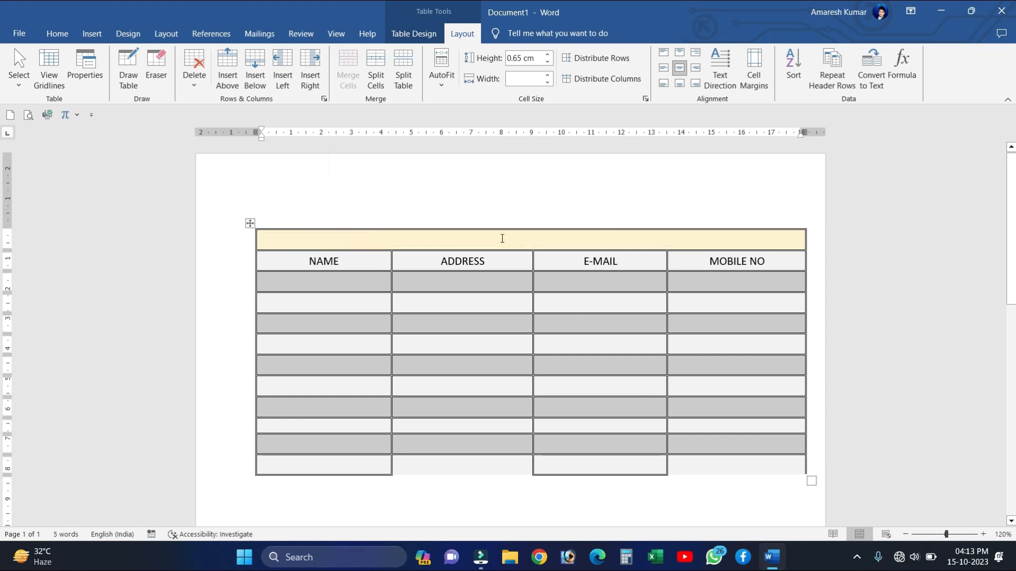
type("STUD")
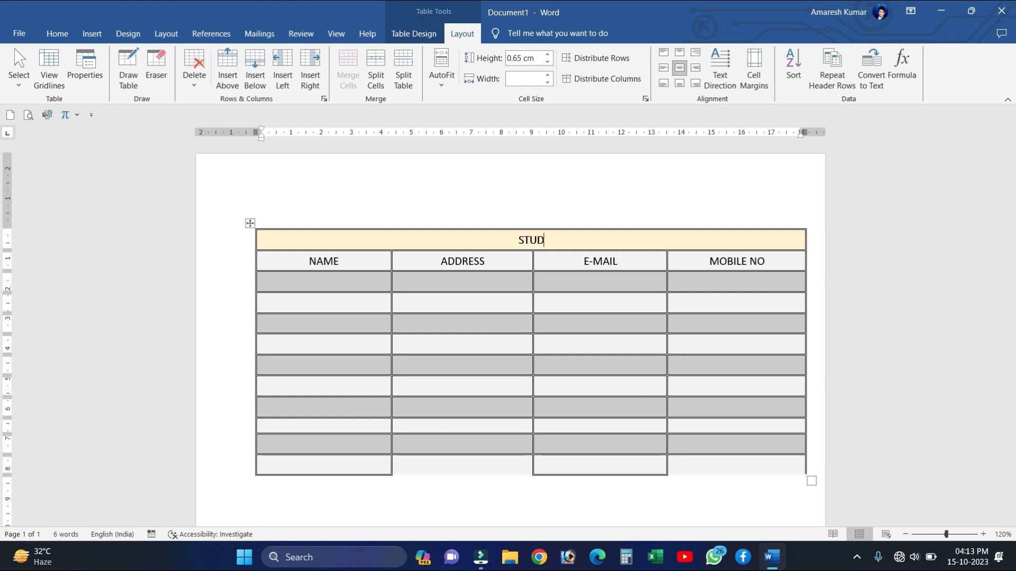
type("ENT DETAILS")
- Set the height of the STUDENT DETAILS row to 0.9 cm
left_click_drag(487, 240, 588, 243)
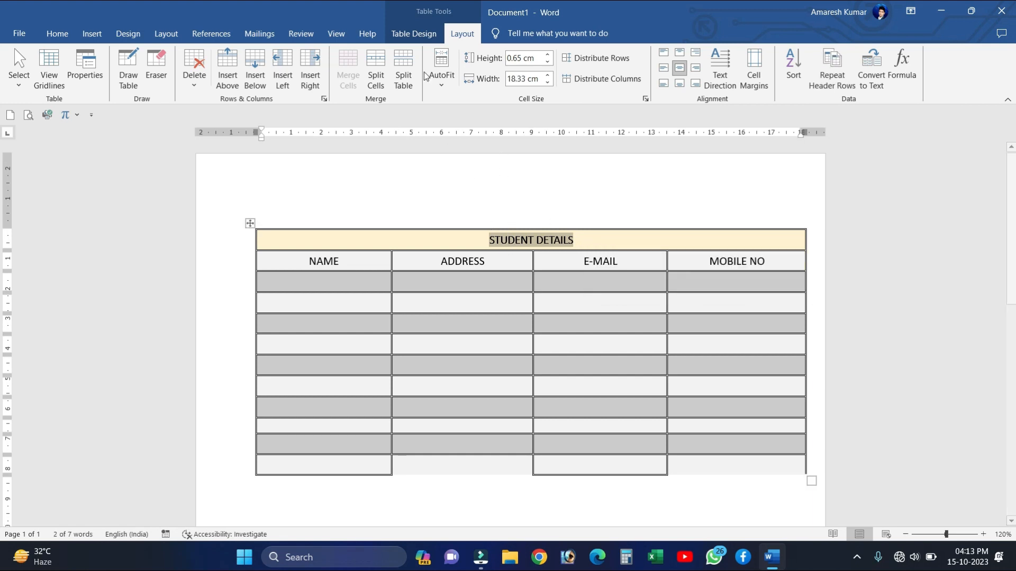
left_click(547, 54)
left_click(547, 54)
left_click(547, 55)
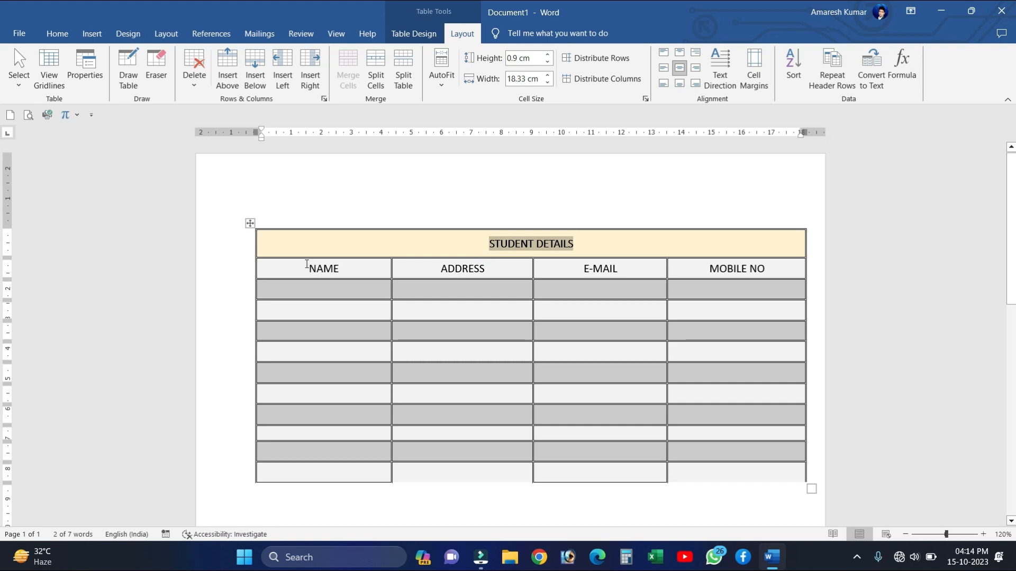
- Set the height of the third empty row below the headings to 0.5 cm
left_click_drag(268, 328, 813, 328)
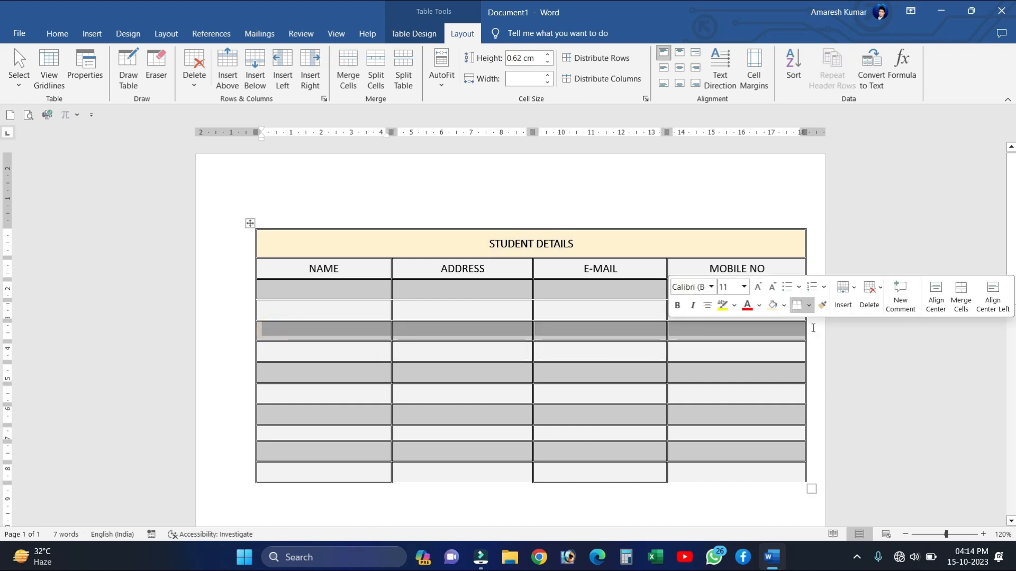
left_click(547, 55)
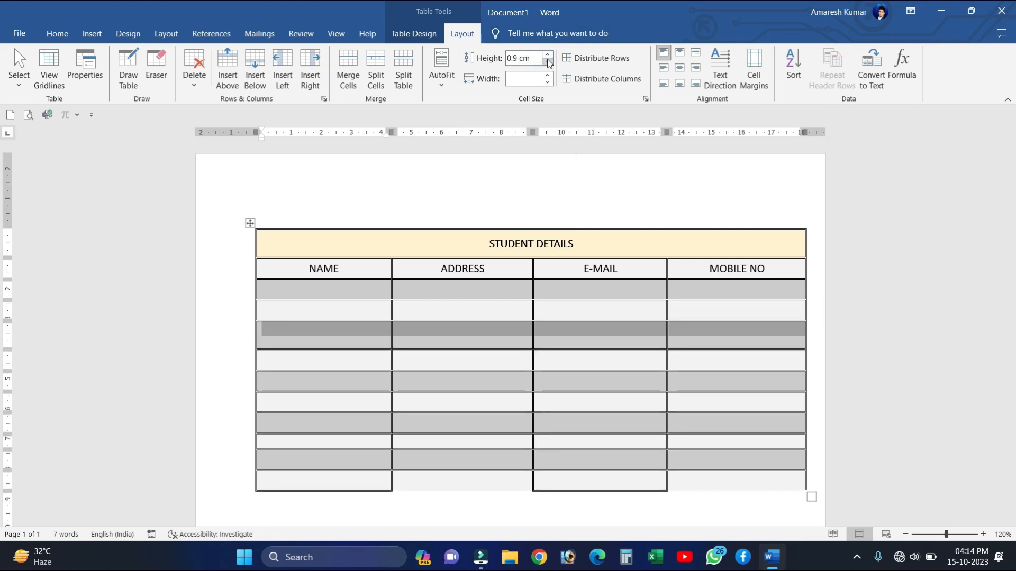
left_click(547, 62)
left_click(548, 62)
left_click(548, 62)
left_click(548, 62)
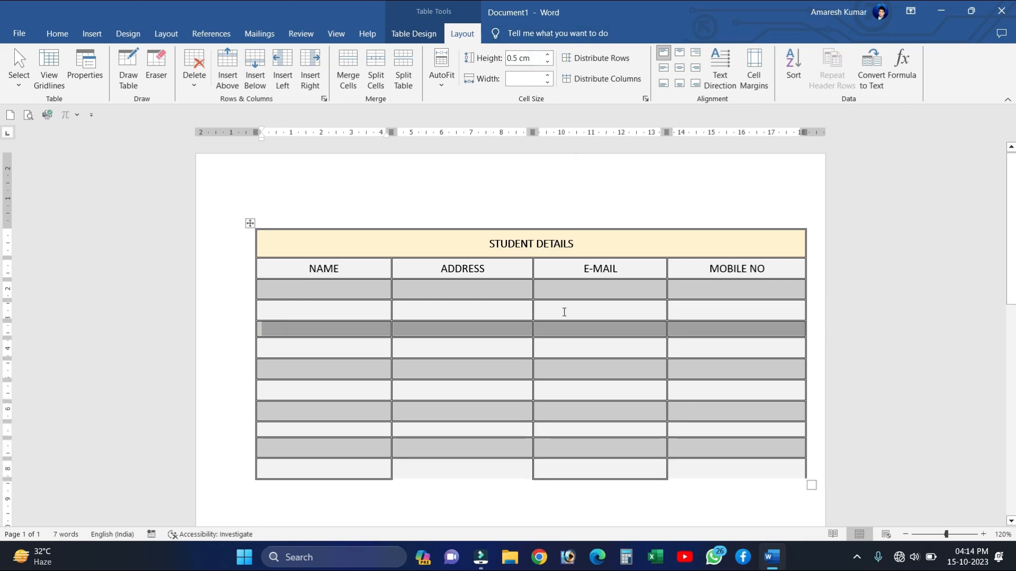
- Set the width of the E-MAIL column to 4.5 cm
left_click(568, 265)
left_click(547, 75)
left_click(548, 75)
left_click(548, 75)
left_click(548, 75)
left_click(548, 76)
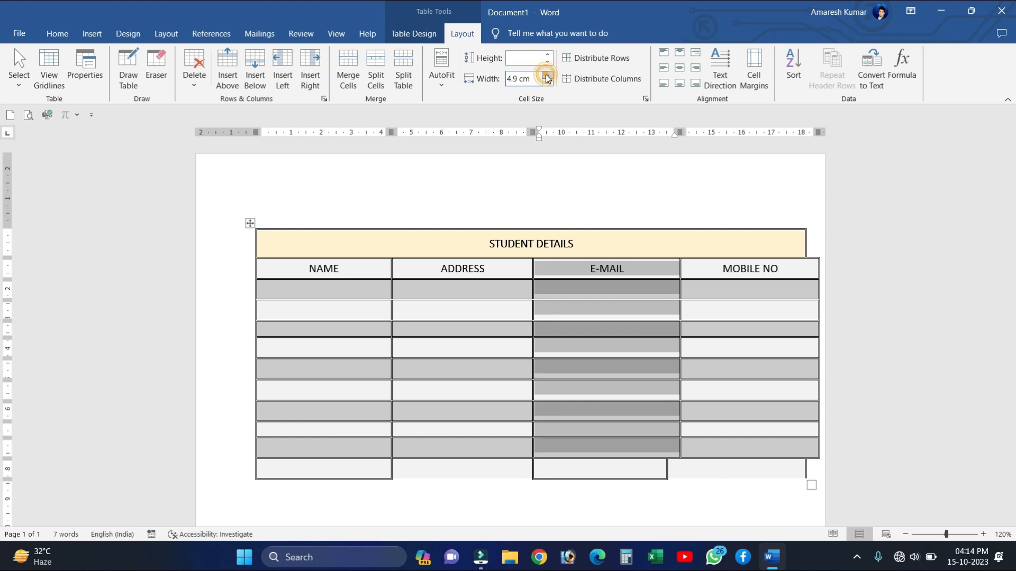
left_click(548, 82)
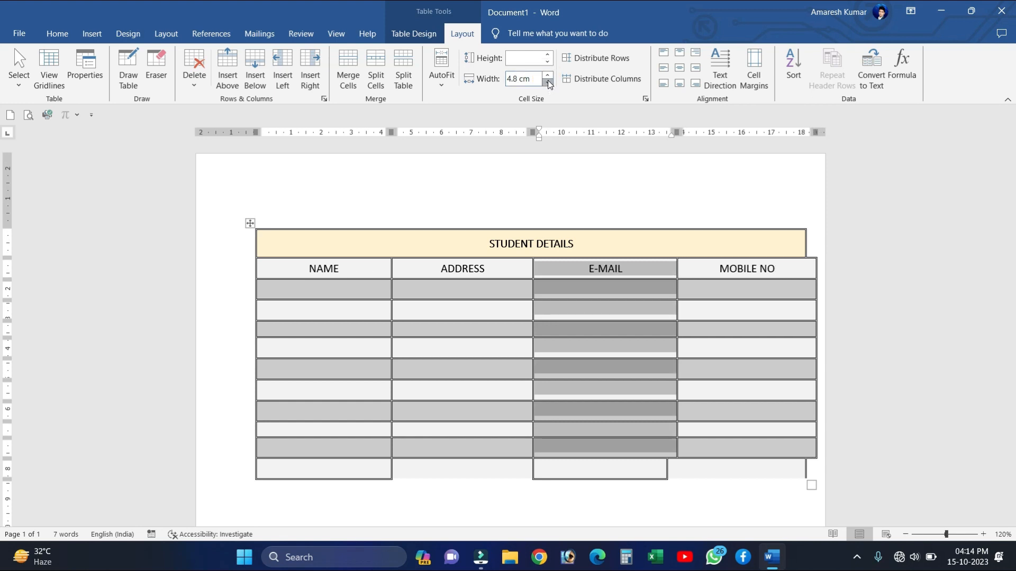
left_click(548, 82)
left_click(548, 82)
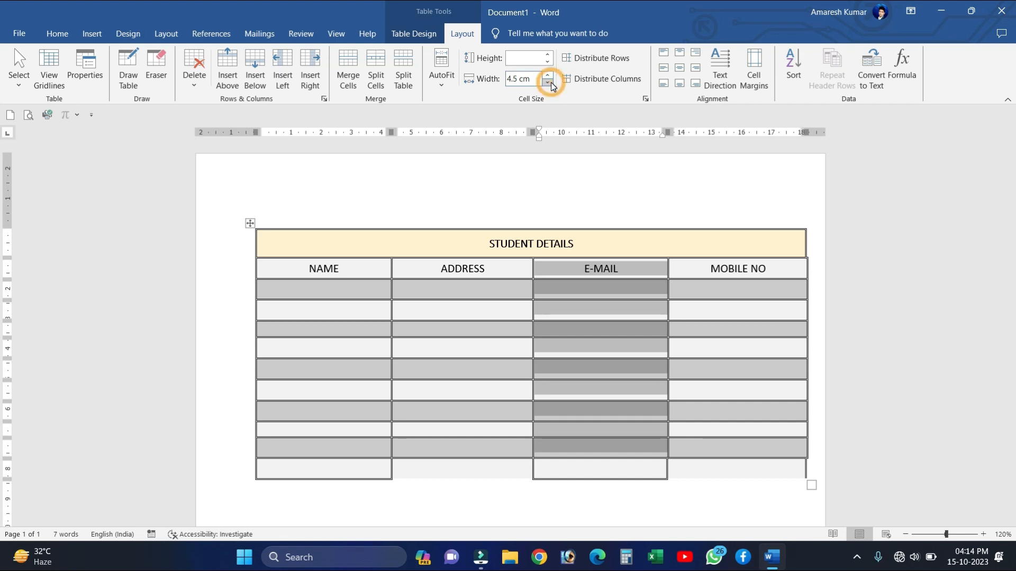
- Split the table above the fourth empty row and place the cursor in the second table's ADDRESS-column header cell
left_click(447, 372)
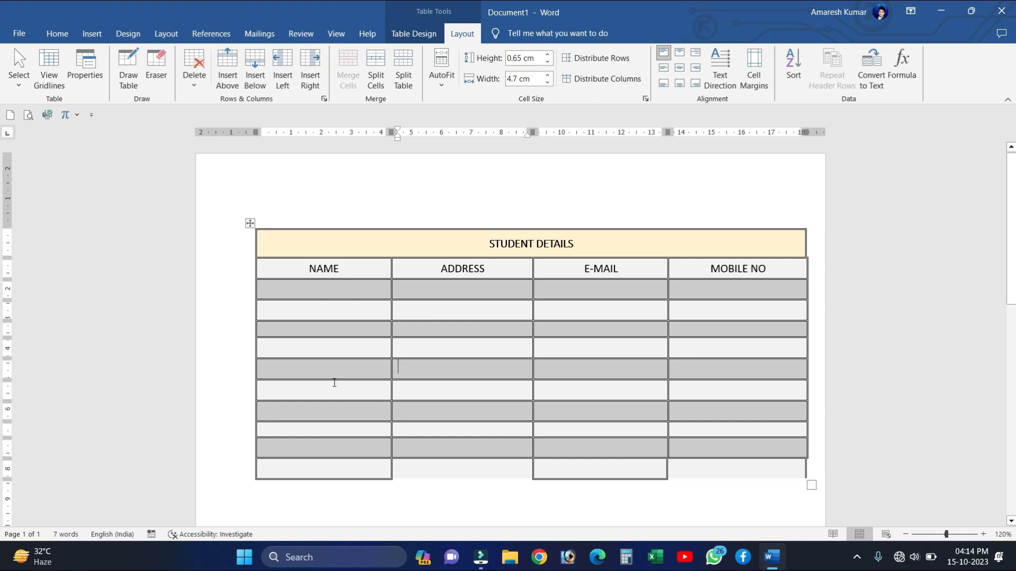
left_click(297, 349)
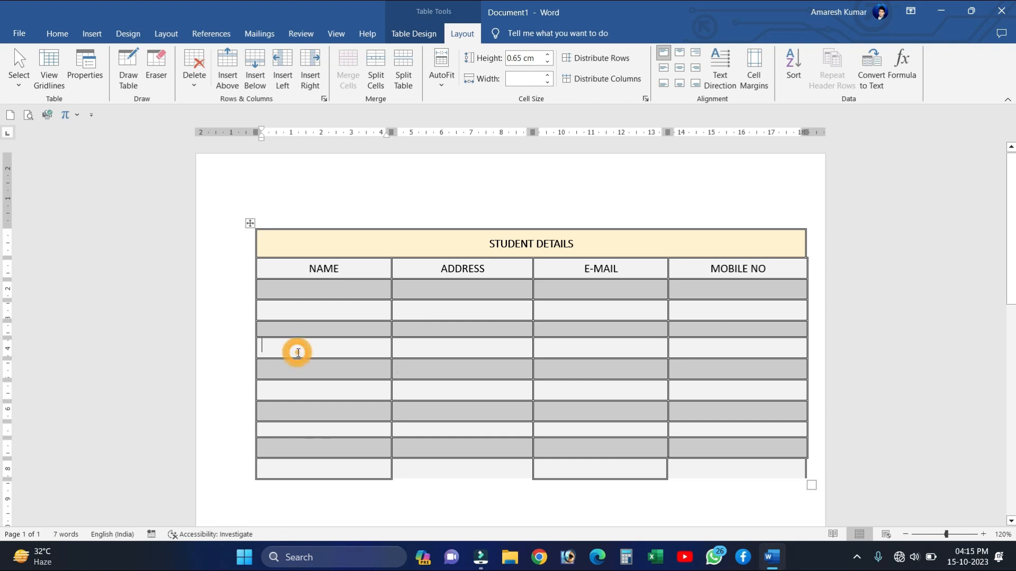
left_click(397, 66)
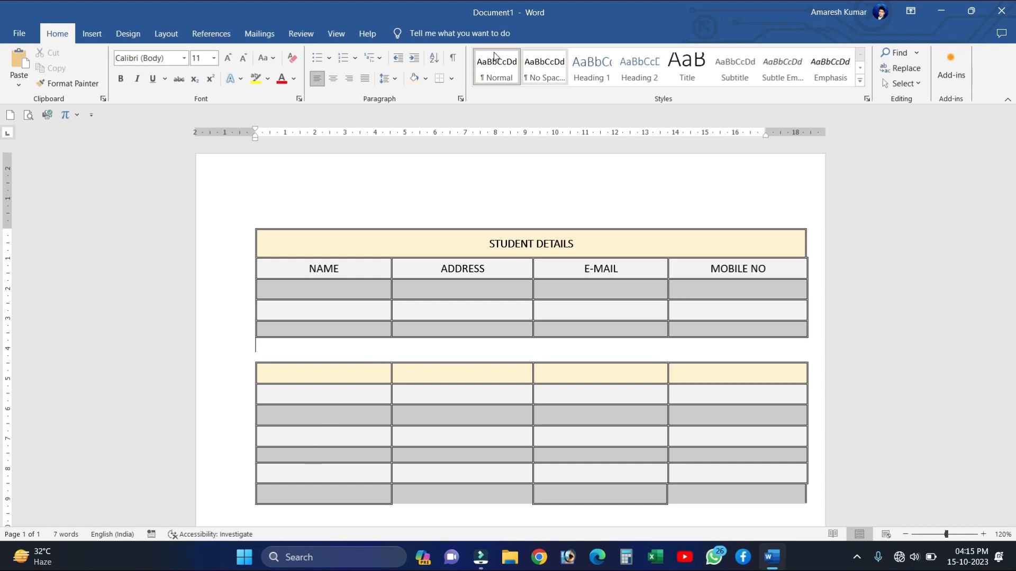
left_click(424, 379)
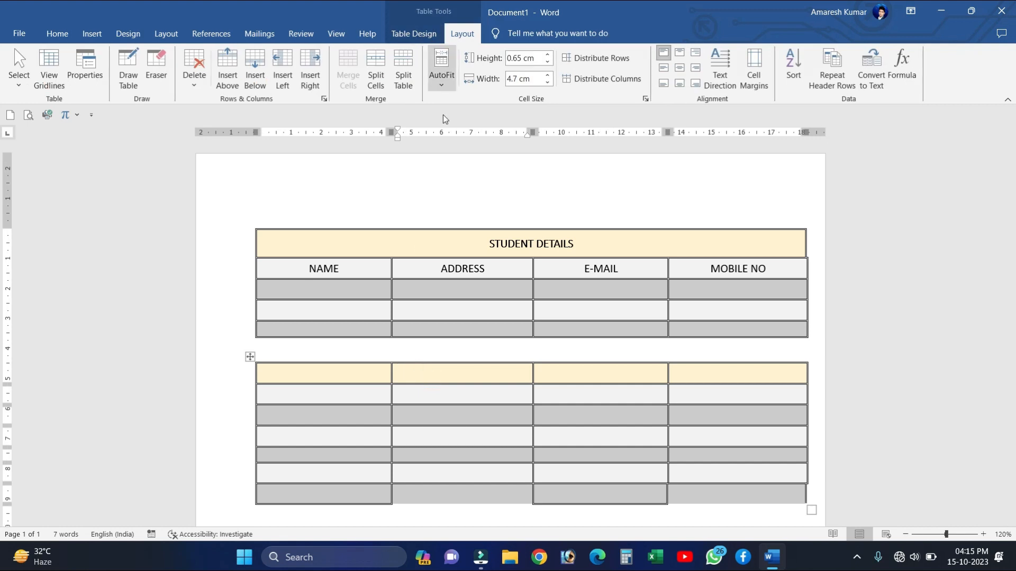